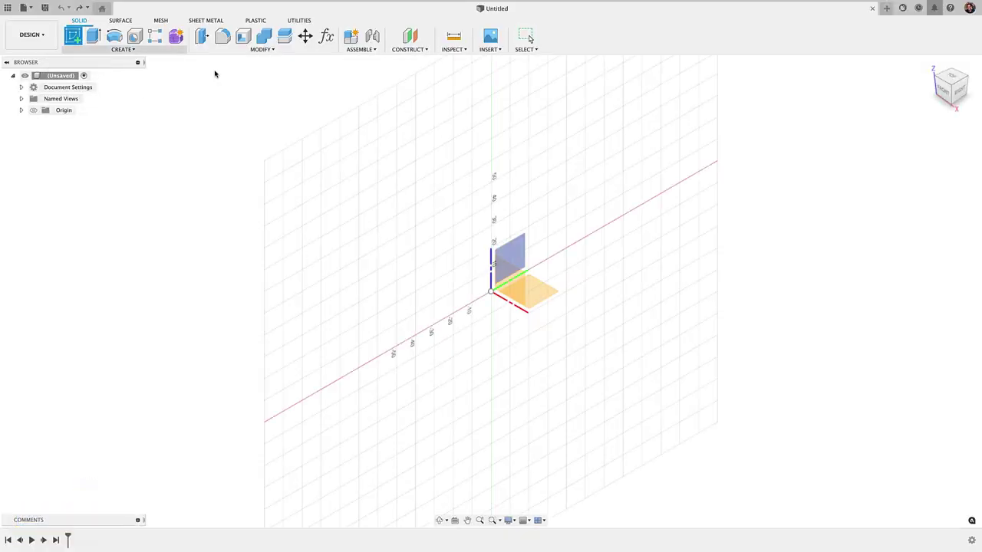
Step: Start a sketch on the XY ground plane and draw a circle and a 2-point rectangle
click(546, 298)
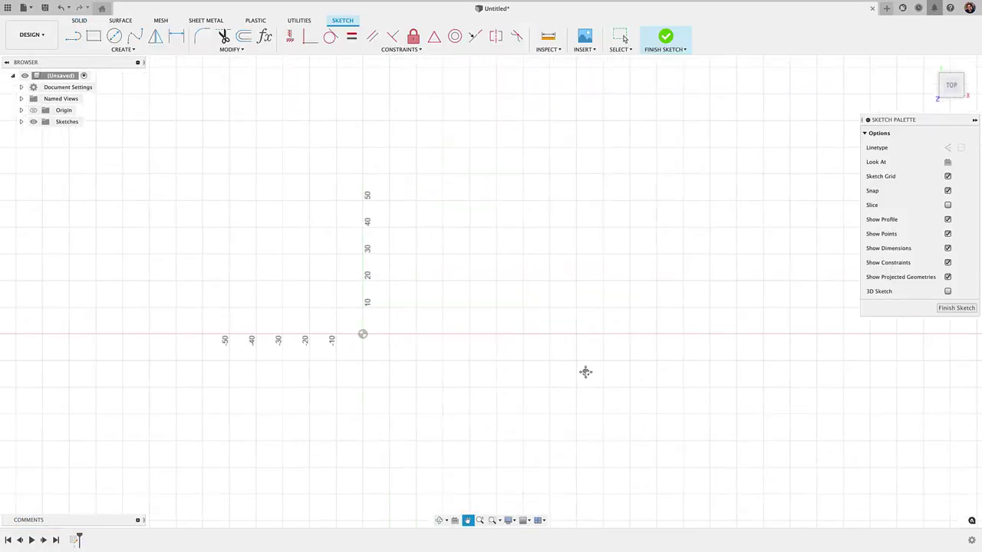
key(c)
scroll(462, 318, right, 5)
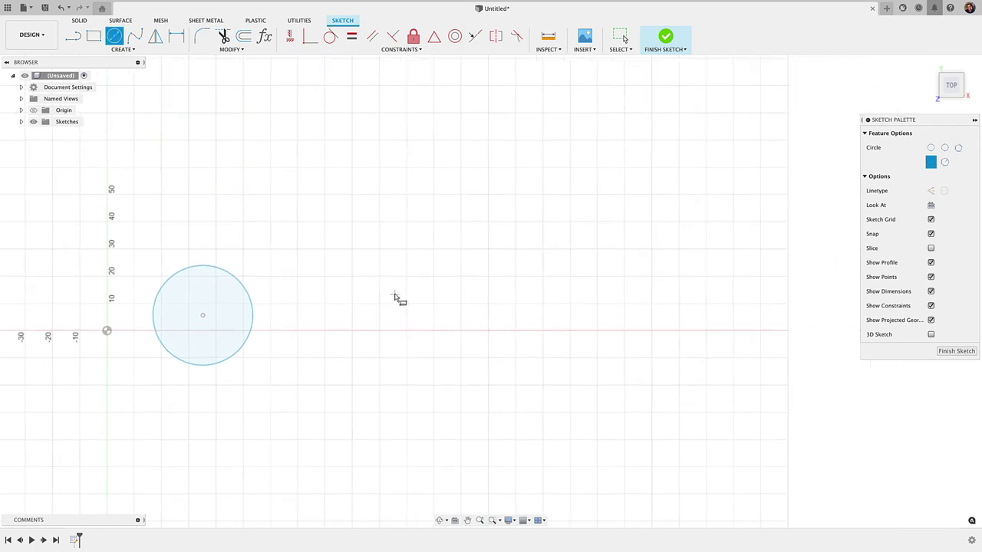
key(r)
click(407, 267)
click(527, 363)
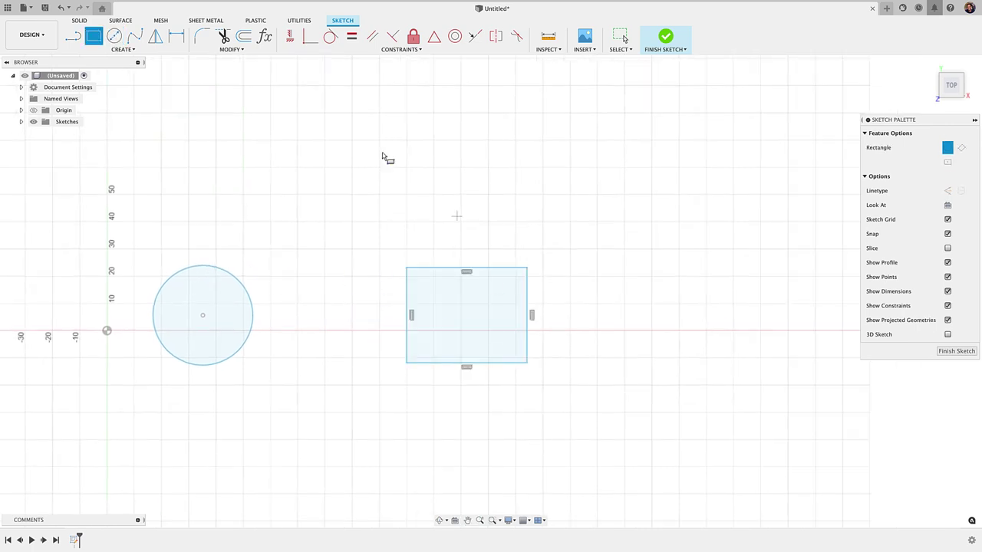
Step: Add a 3-sided polygon triangle right of the rectangle, then finish the sketch
click(122, 49)
mouse_move(114, 101)
click(189, 107)
middle_drag(707, 312, 569, 314)
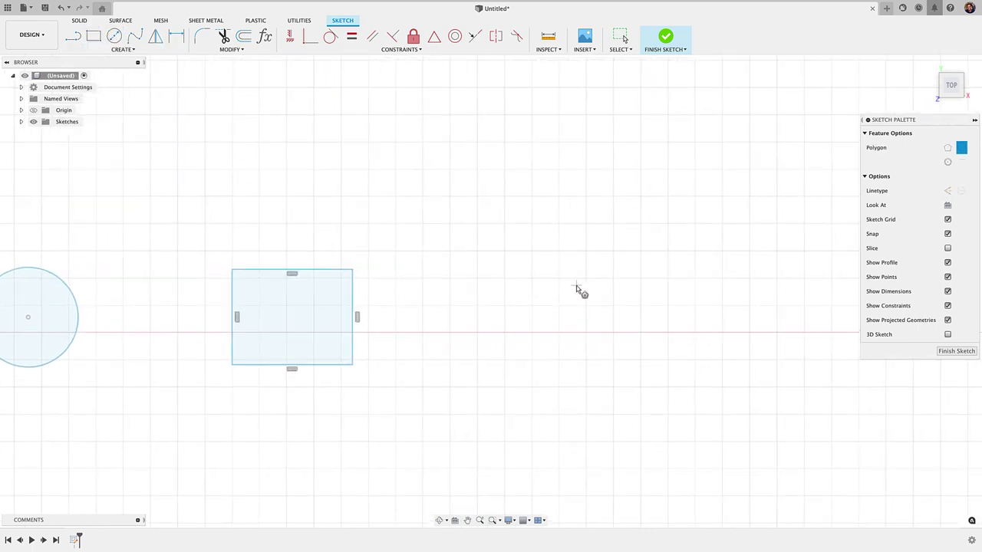
click(571, 296)
text(3)
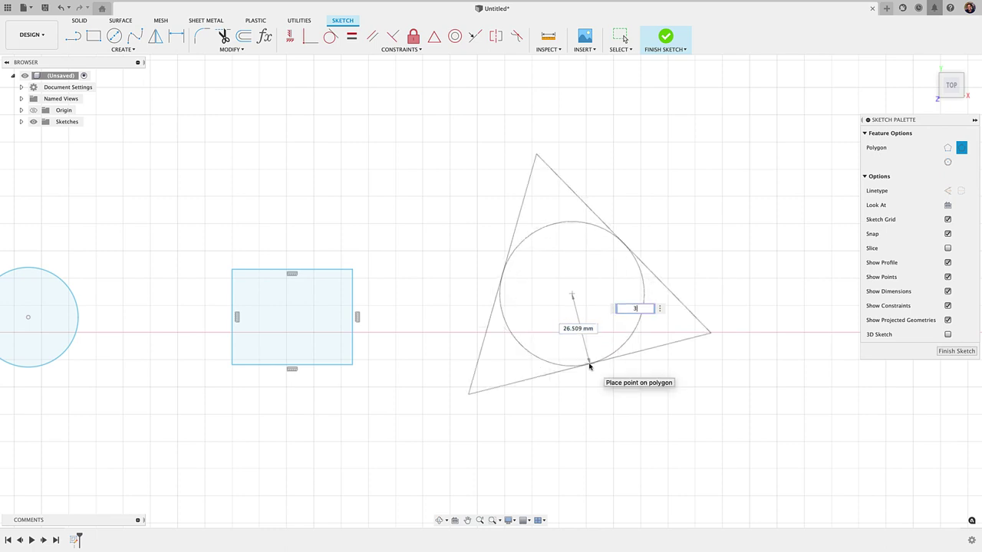
click(578, 341)
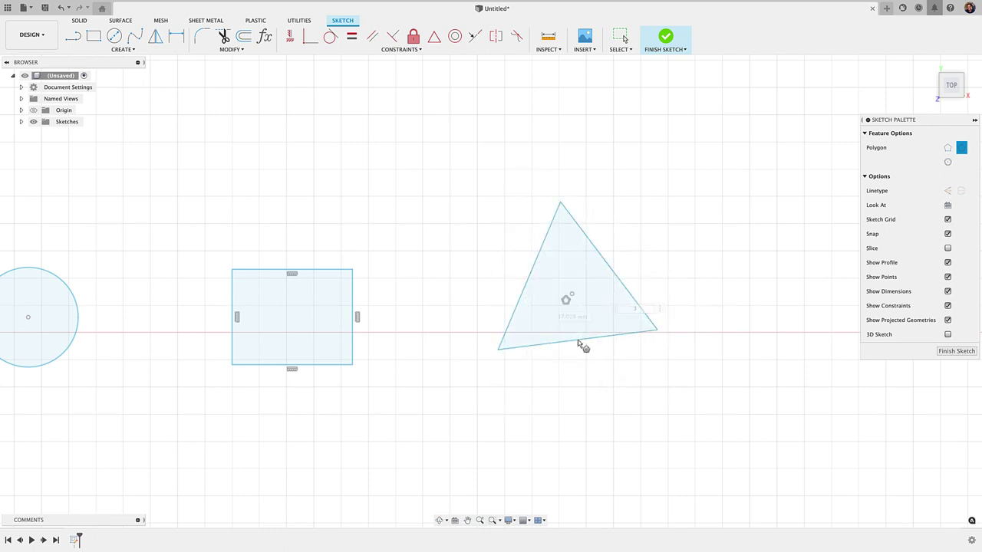
click(666, 36)
Step: Extrude the triangle, rectangle and circle profiles 23.473 mm into three solid bodies
key(e)
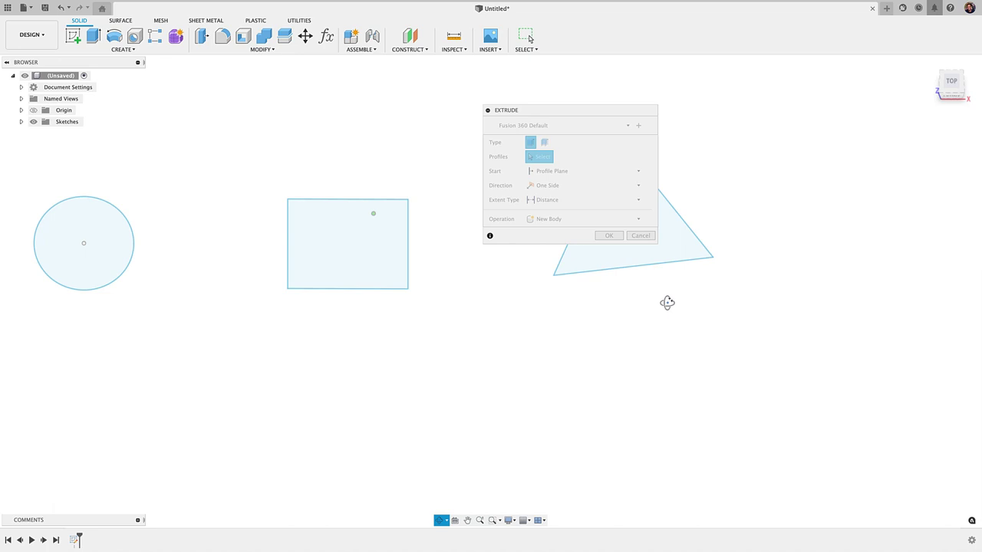
click(655, 356)
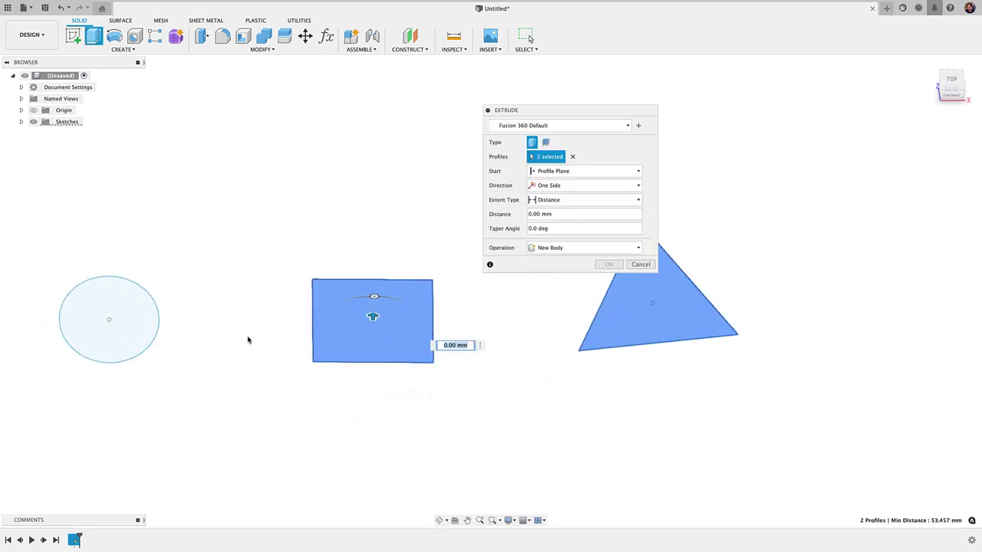
click(115, 318)
drag(110, 318, 111, 284)
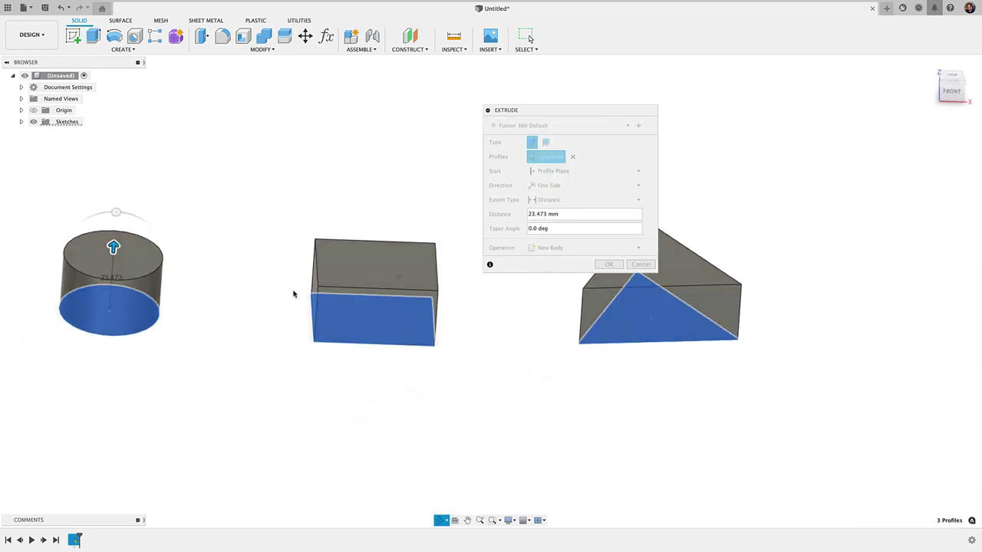
click(608, 264)
middle_drag(501, 302, 574, 296)
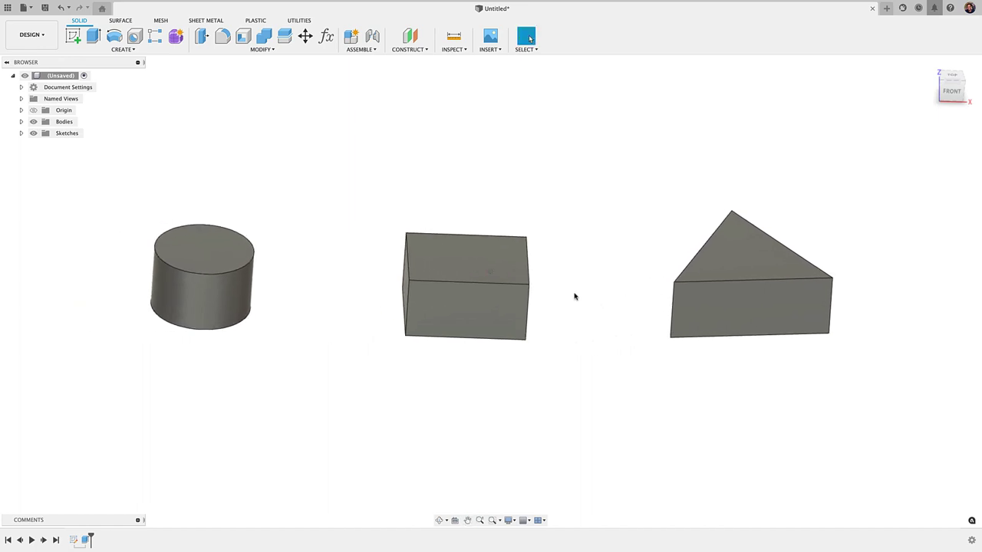
Step: Toggle each body's visibility off and back on, then orbit to inspect all three
click(20, 122)
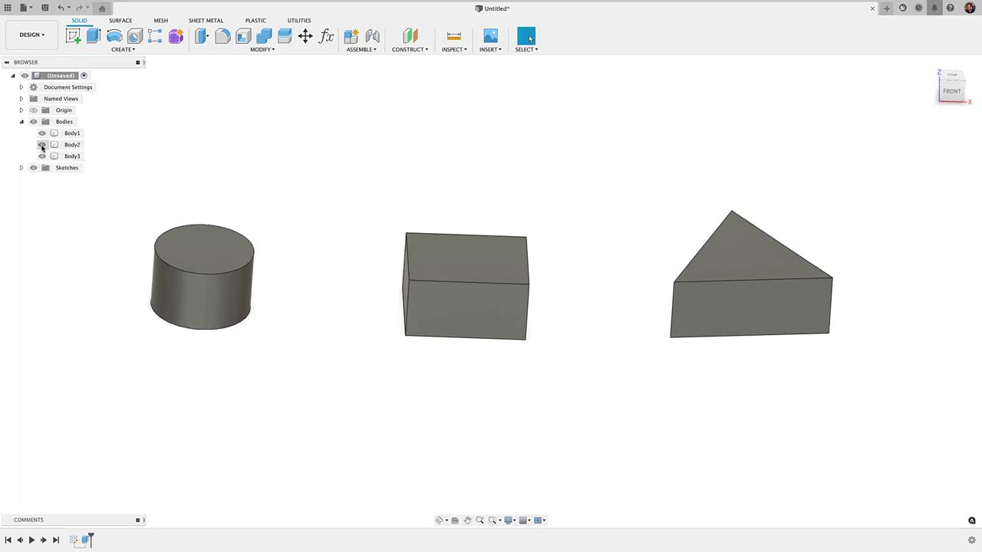
click(42, 134)
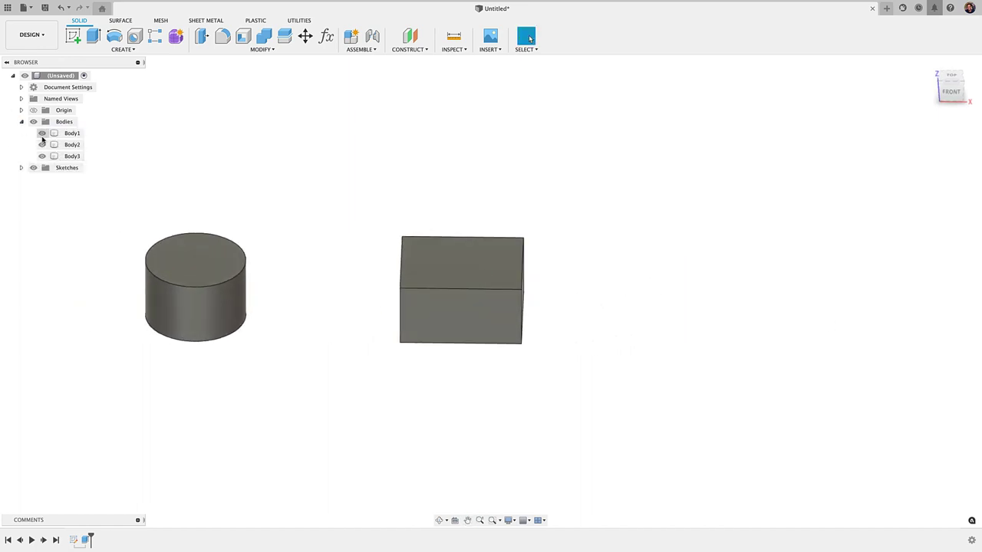
click(43, 134)
click(42, 145)
click(42, 145)
click(42, 156)
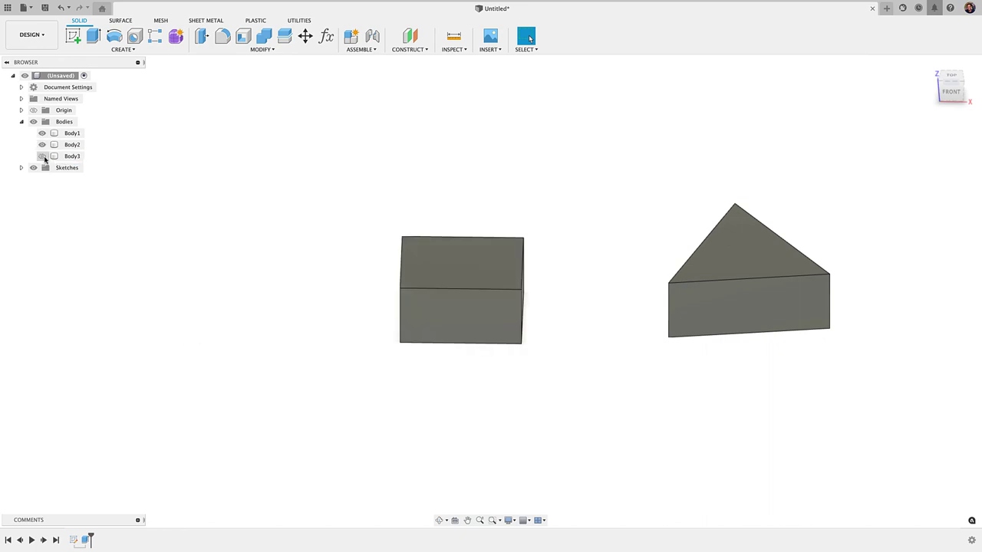
click(42, 157)
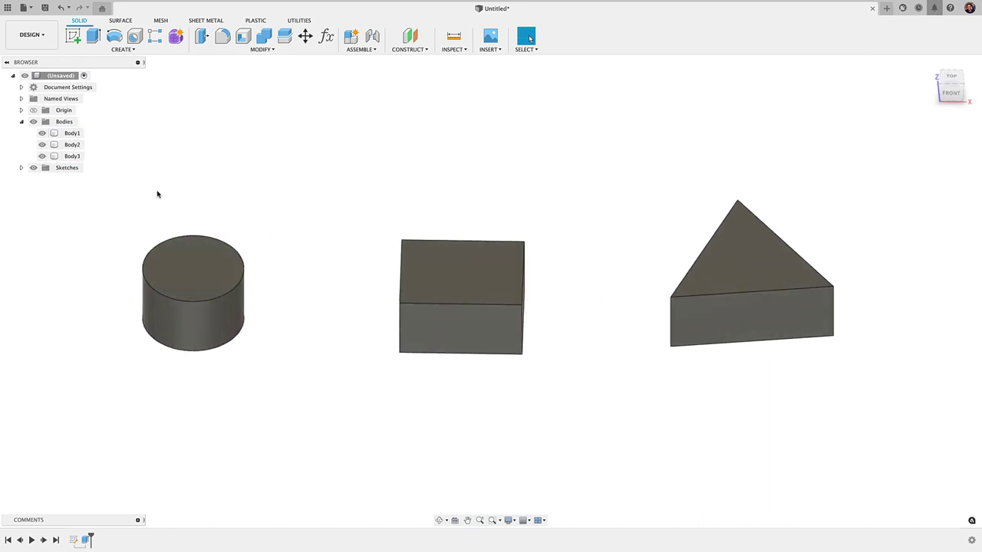
shift+middle_drag(543, 362, 556, 357)
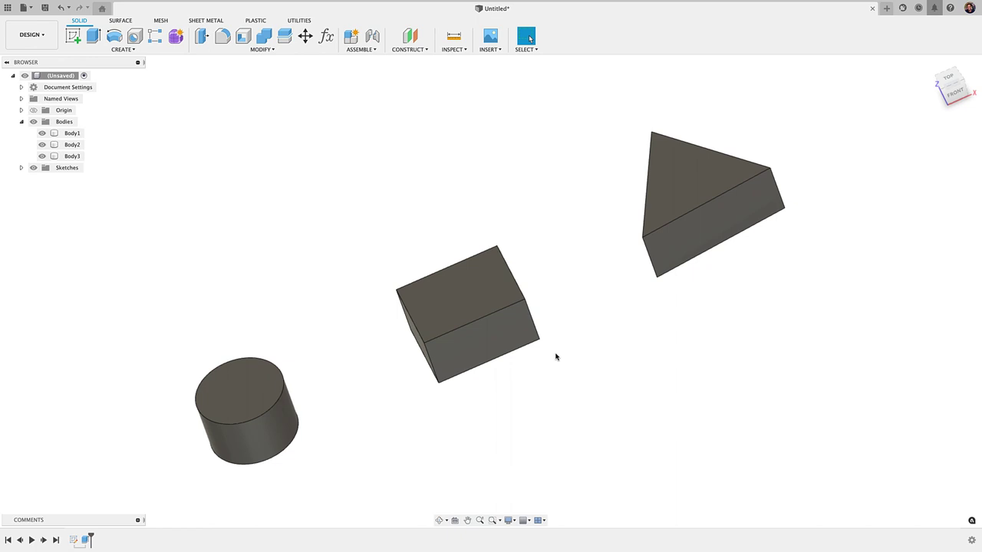
shift+middle_drag(502, 345, 362, 300)
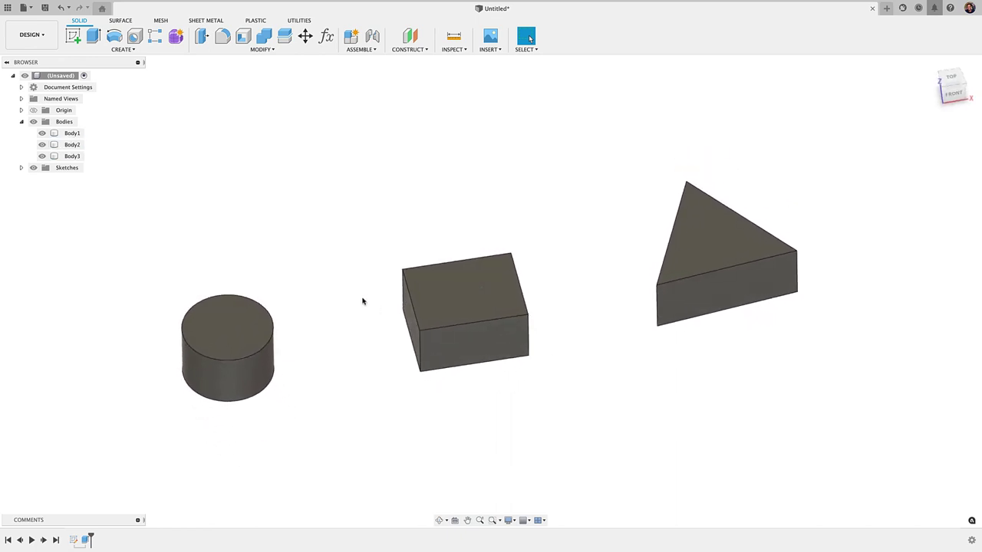
Step: Save the root component as a binary STL mesh, keeping Send to 3D Print Utility checked
right_click(55, 76)
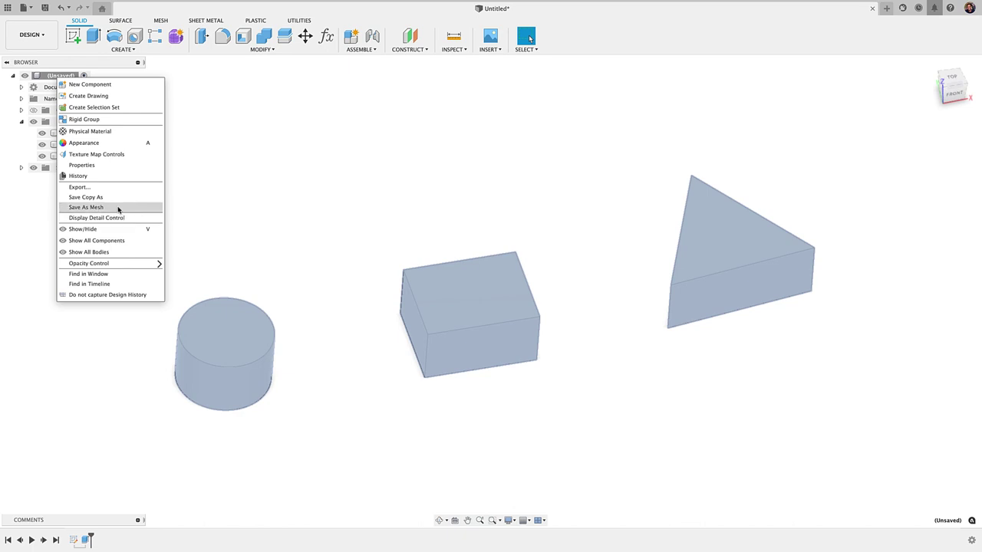
click(118, 208)
drag(526, 105, 438, 110)
click(510, 134)
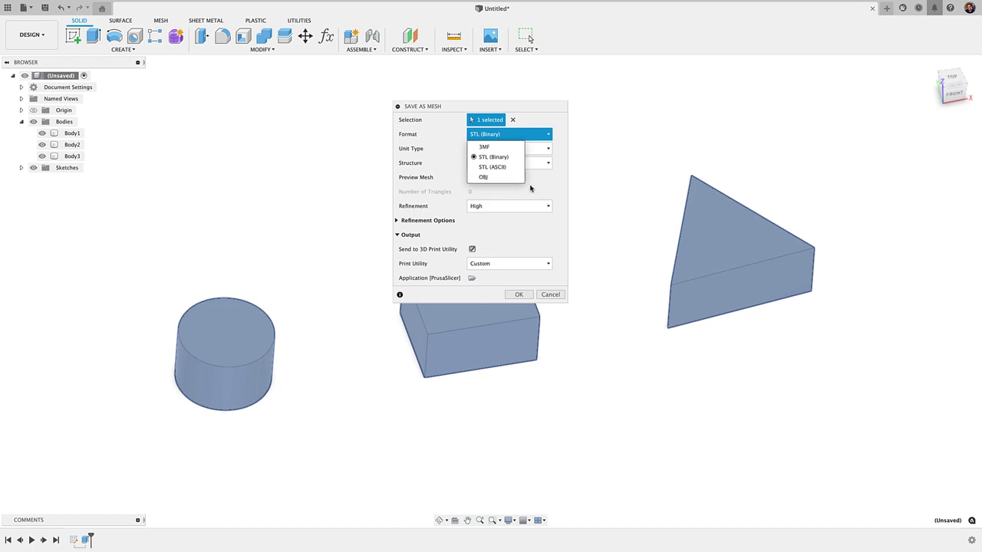
click(500, 158)
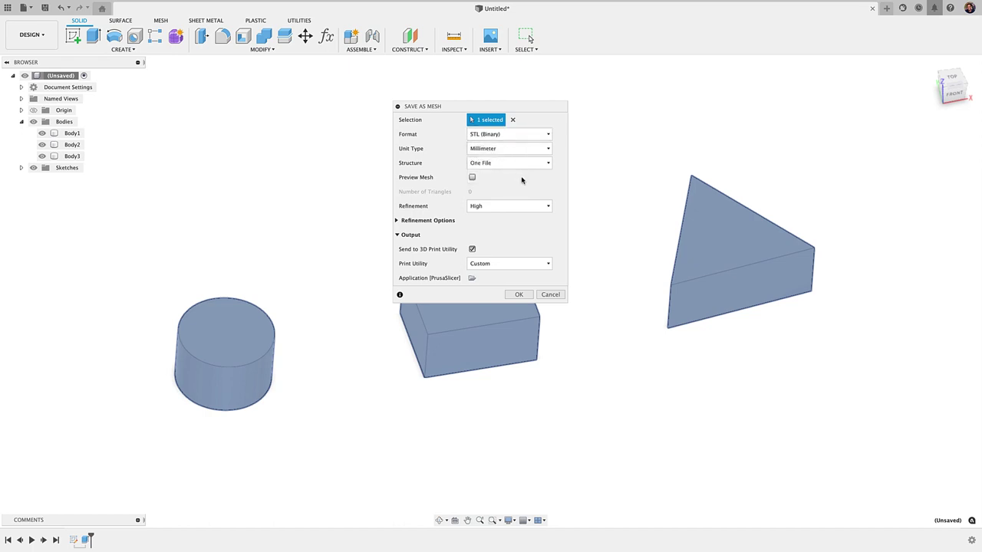
click(518, 137)
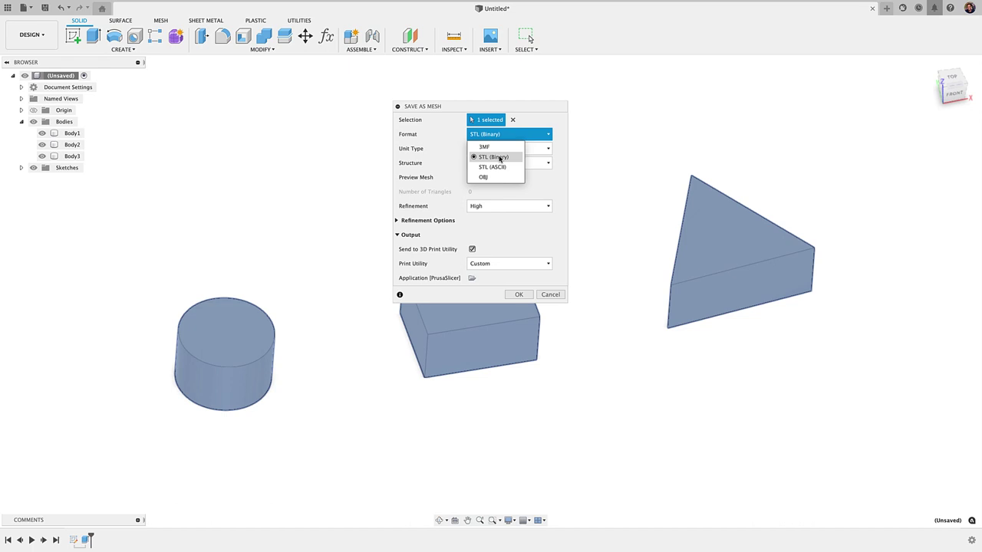
click(498, 158)
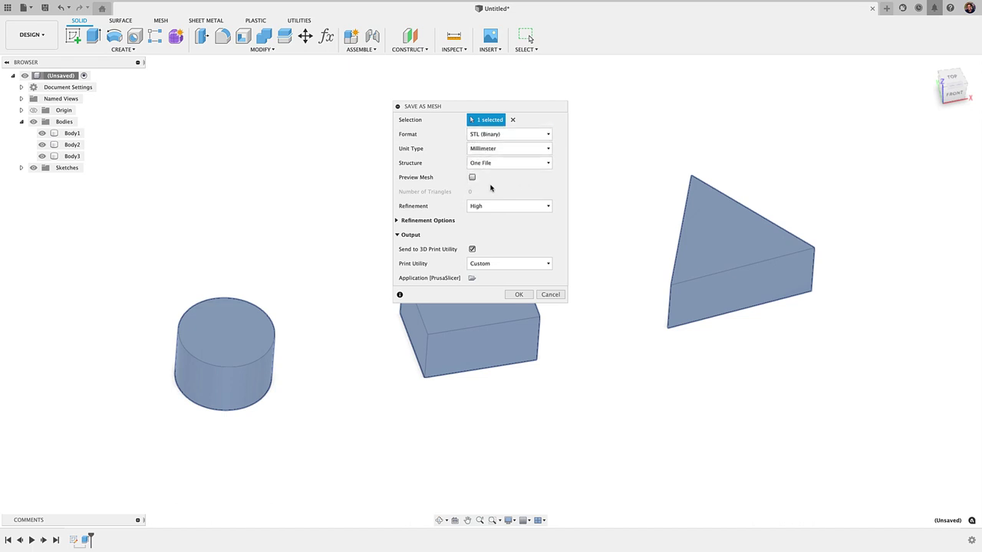
click(472, 249)
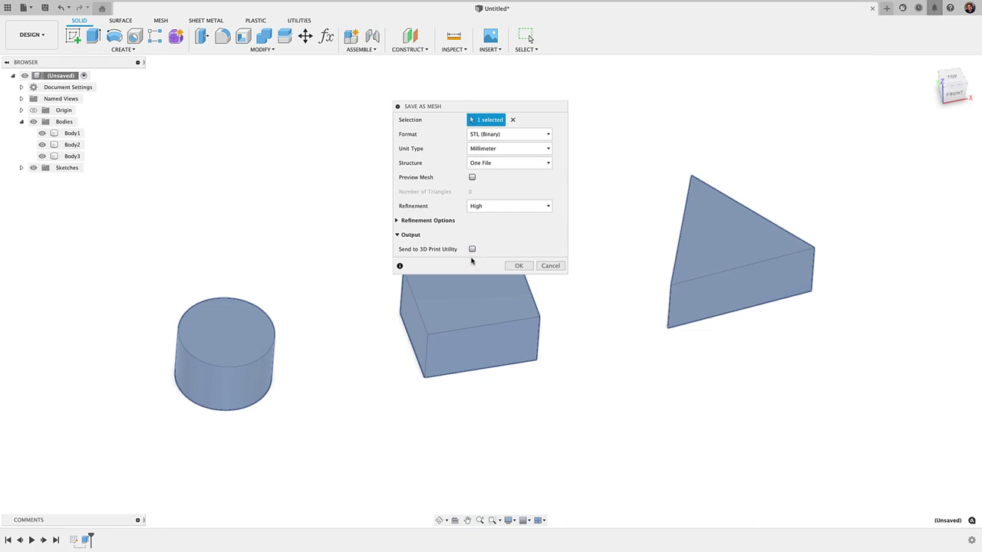
click(471, 250)
click(514, 294)
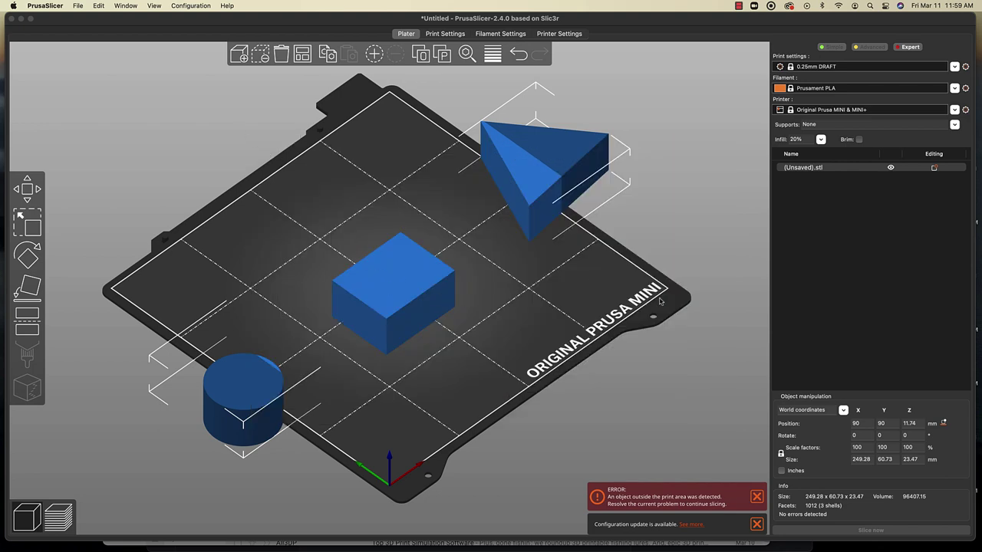
Step: Select all the imported shapes and move them around the PrusaSlicer bed
key(1)
drag(695, 364, 676, 230)
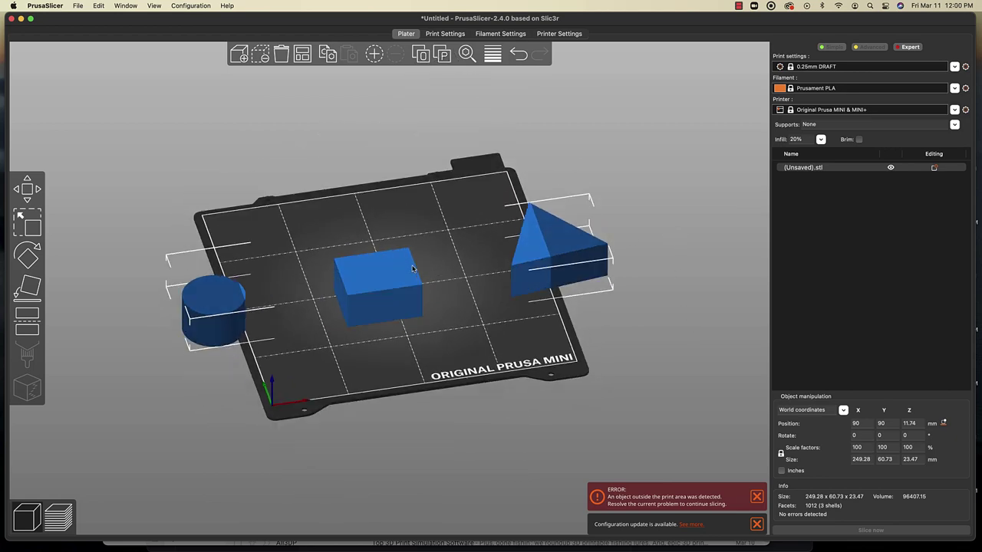
mouse_move(539, 253)
mouse_down()
mouse_move(468, 278)
mouse_move(555, 238)
mouse_move(567, 253)
mouse_move(599, 222)
mouse_move(554, 247)
mouse_up()
click(454, 293)
key(super+a)
drag(425, 263, 394, 222)
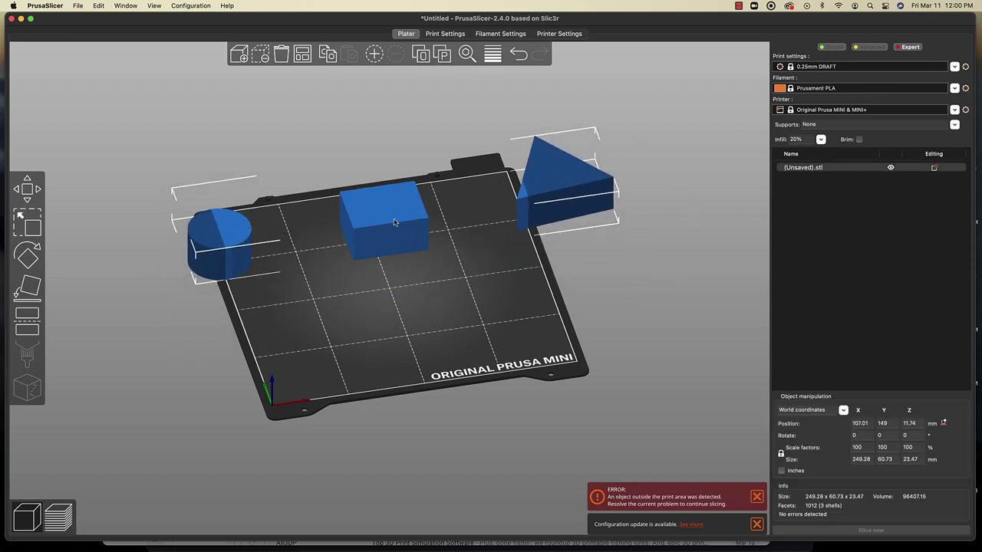
drag(618, 303, 599, 191)
drag(564, 142, 579, 236)
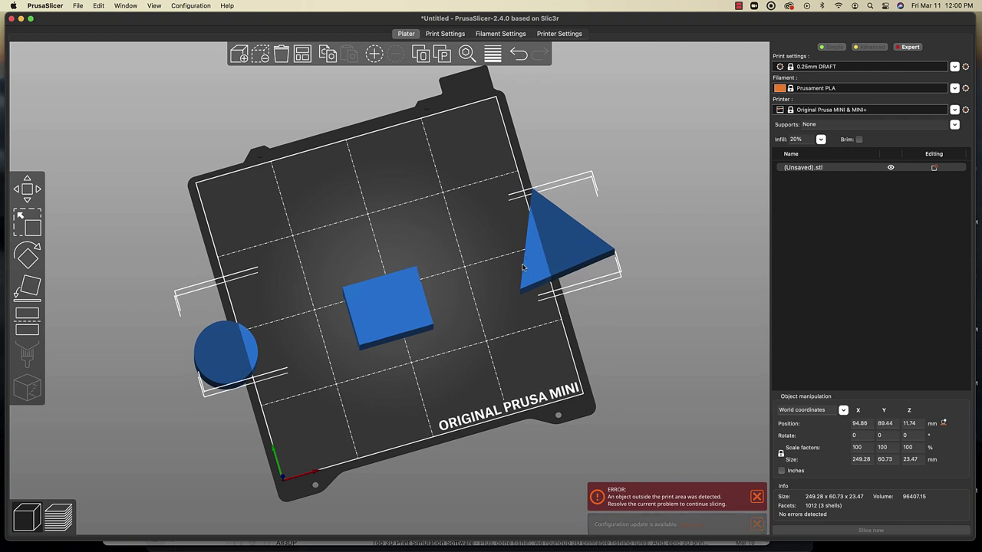
drag(526, 261, 529, 253)
drag(504, 367, 500, 355)
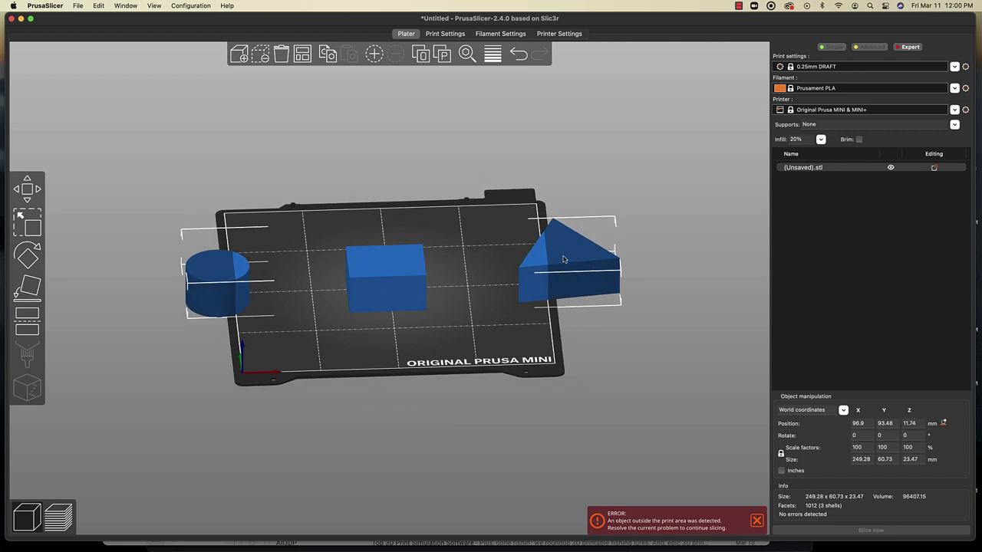
mouse_move(562, 259)
mouse_down()
mouse_move(543, 259)
mouse_move(579, 259)
mouse_up()
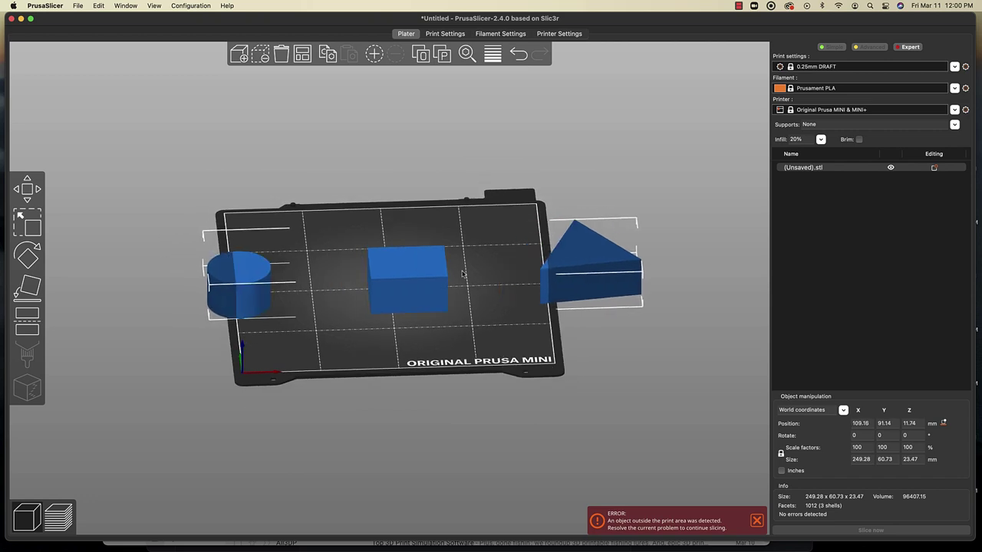
Step: Scale the object to 50 mm tall, undo it, delete it, and return to Fusion 360
click(528, 303)
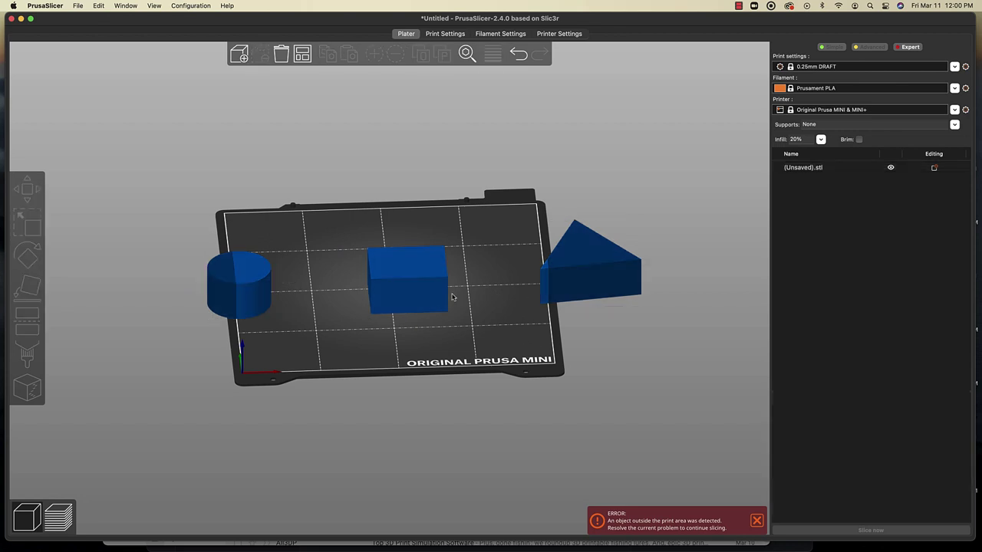
click(436, 281)
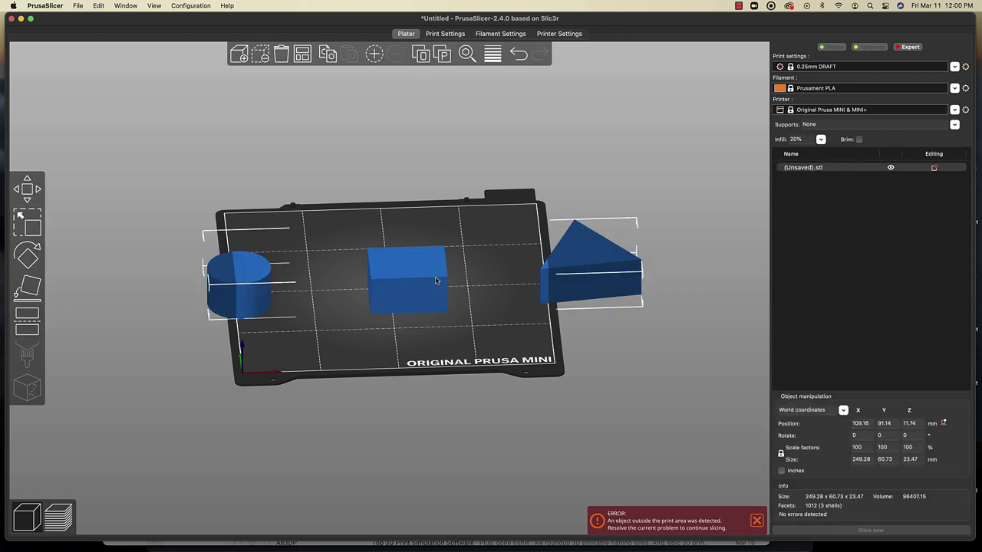
click(914, 459)
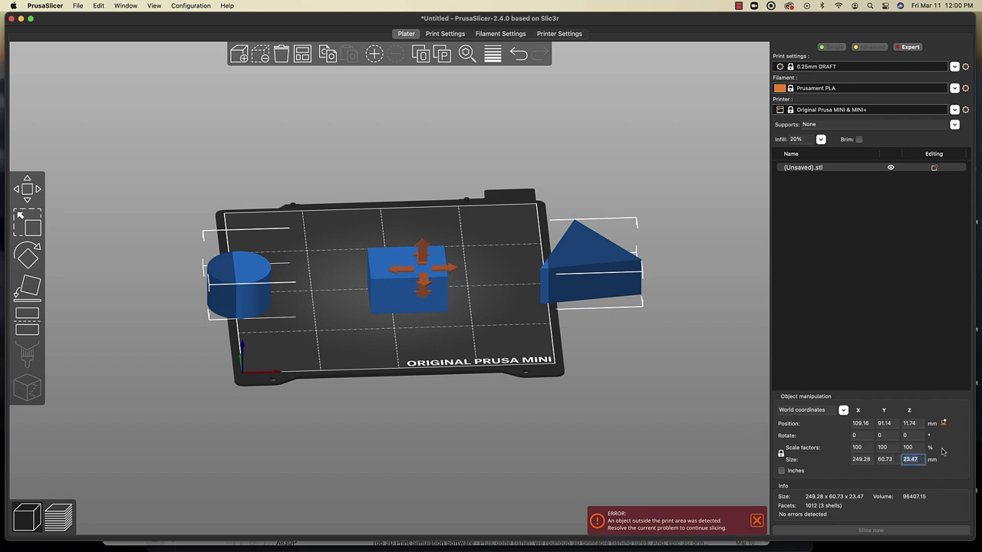
text(50)
key(Return)
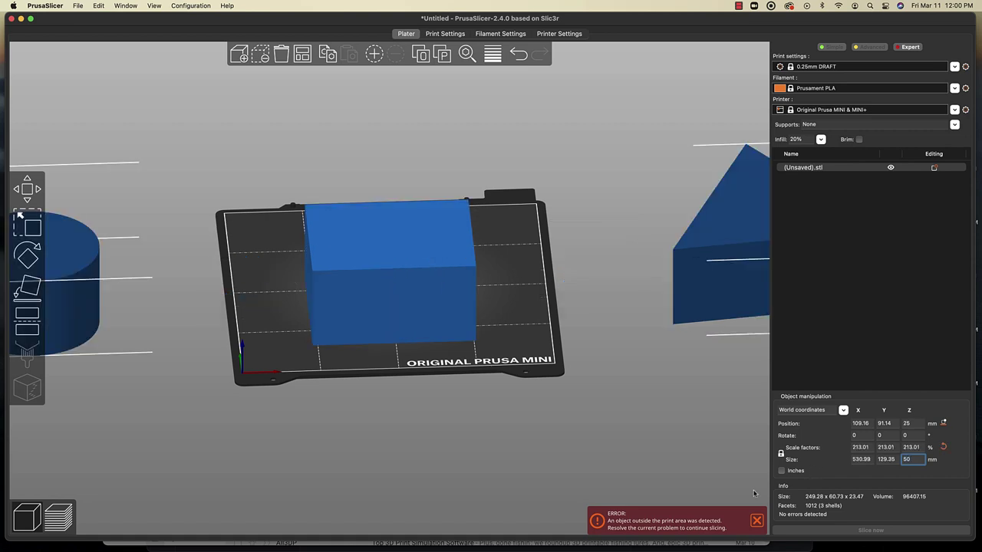
key(super+z)
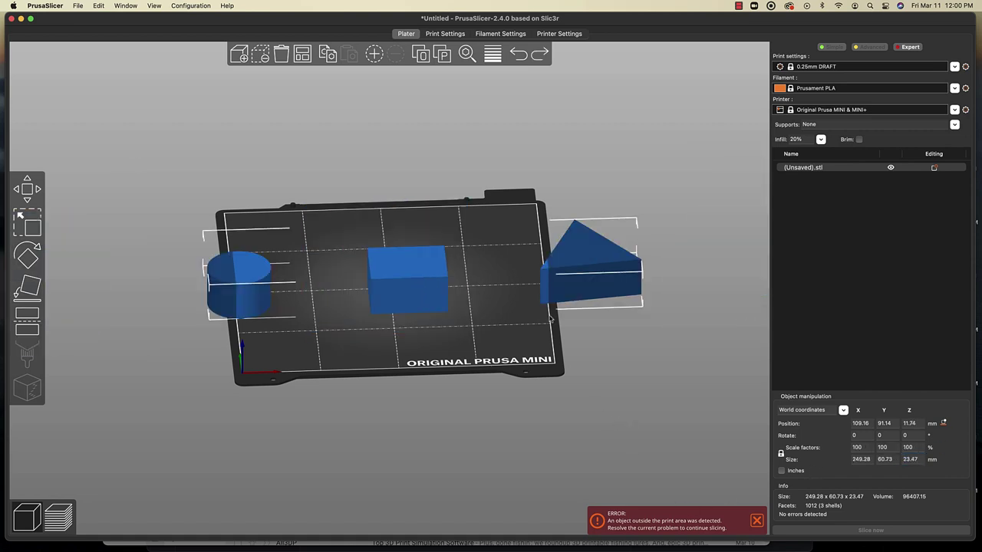
key(Delete)
key(ctrl+Right)
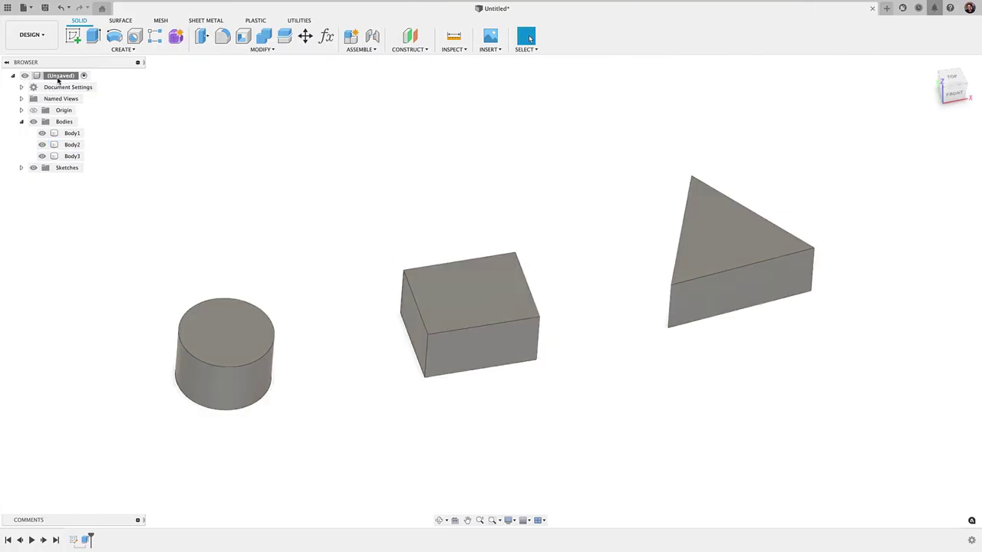
Step: Save the root component as a 3MF mesh sent straight to PrusaSlicer
right_click(58, 75)
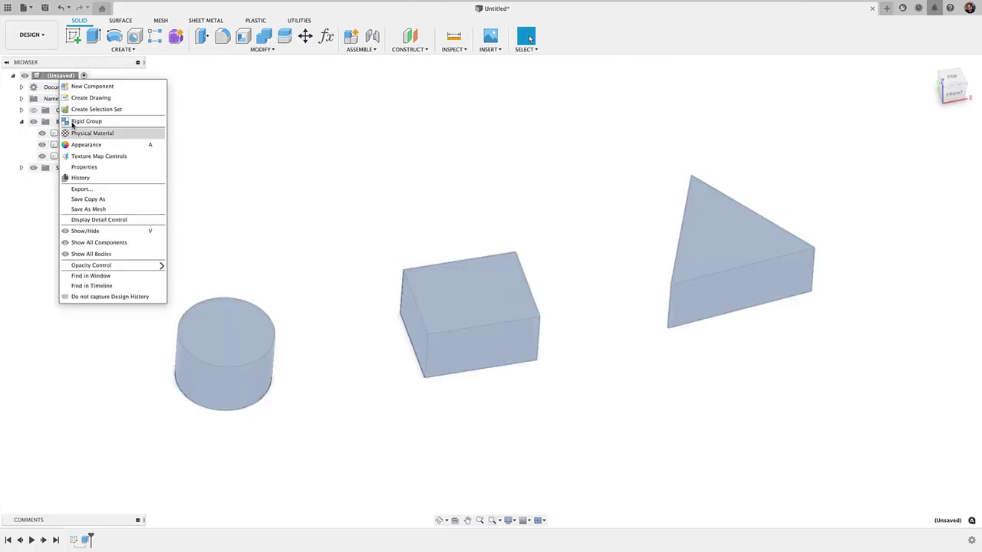
click(87, 209)
click(500, 136)
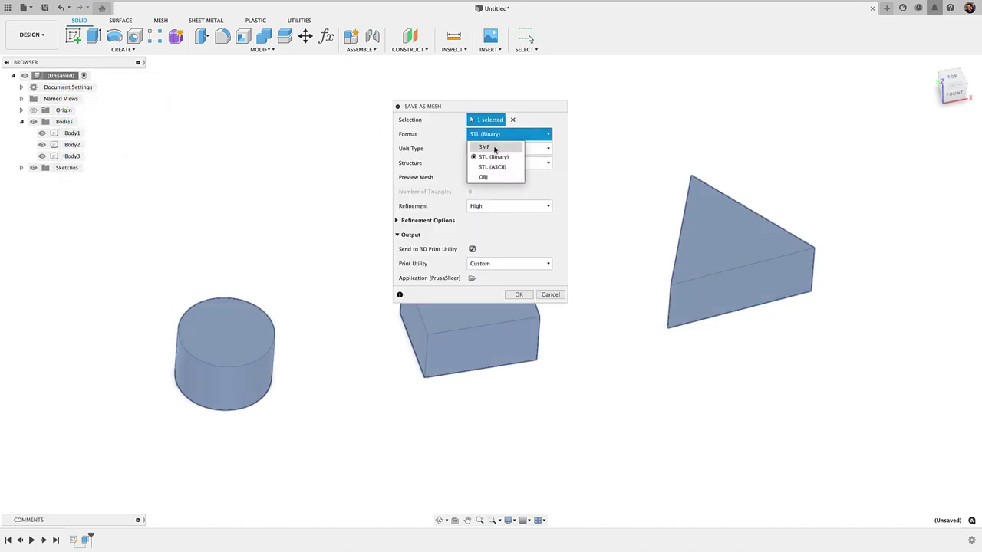
click(495, 147)
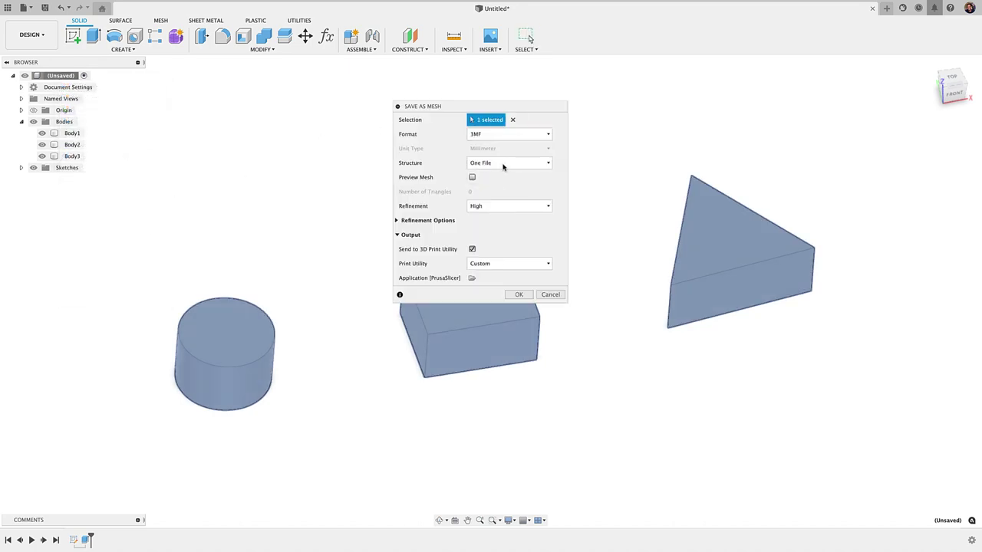
click(517, 295)
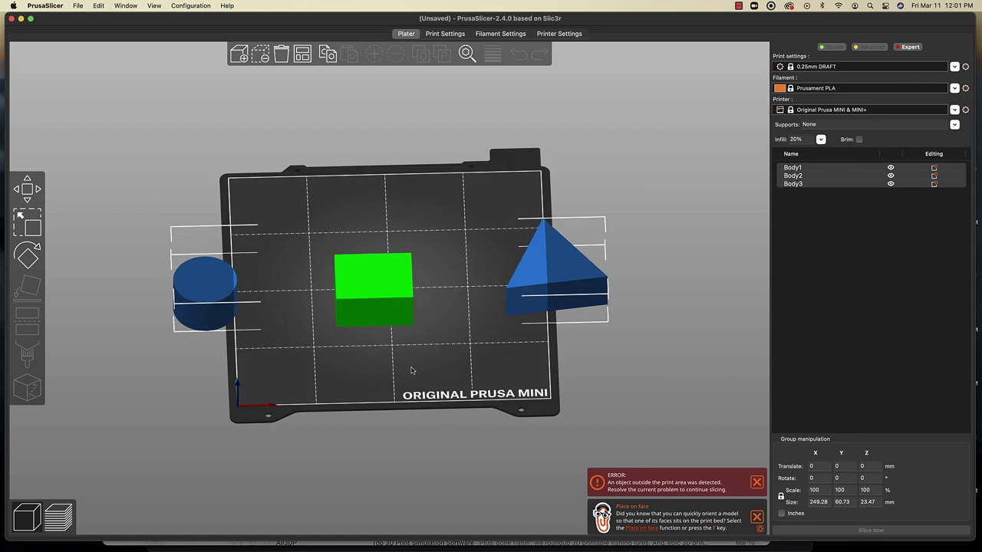
Step: Drag the cube, pyramid and cylinder one by one into new positions on the bed
click(533, 391)
click(399, 302)
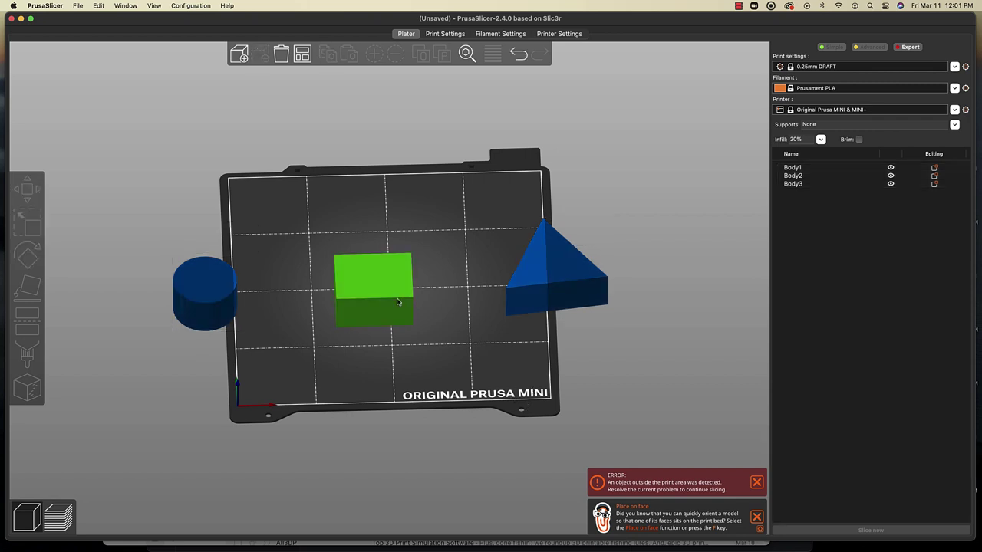
drag(389, 283, 394, 213)
click(541, 259)
drag(541, 259, 493, 196)
click(237, 287)
drag(237, 286, 290, 286)
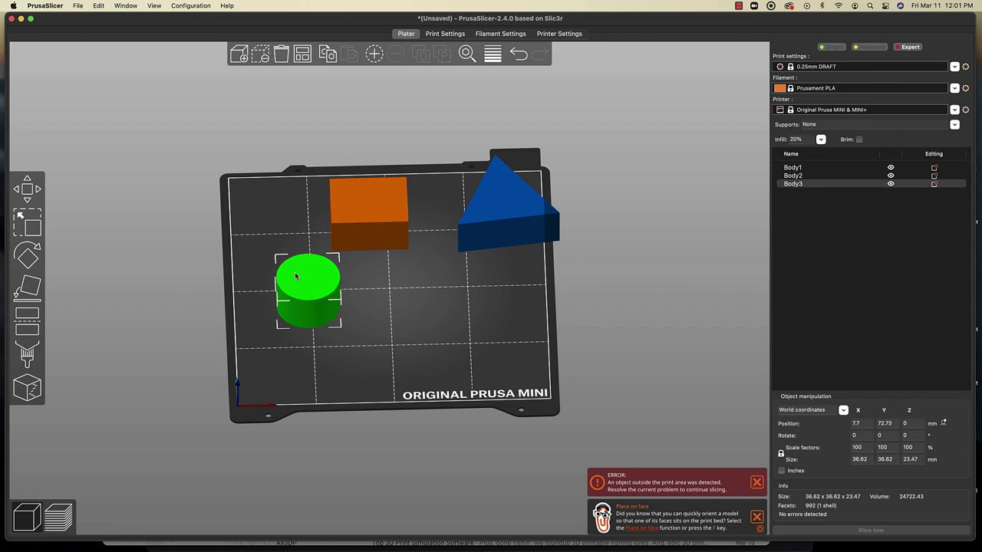
Step: Refine the cube, pyramid and cylinder positions until all sit inside the Prusa MINI print area
drag(351, 208, 382, 278)
drag(470, 240, 454, 279)
drag(298, 288, 274, 287)
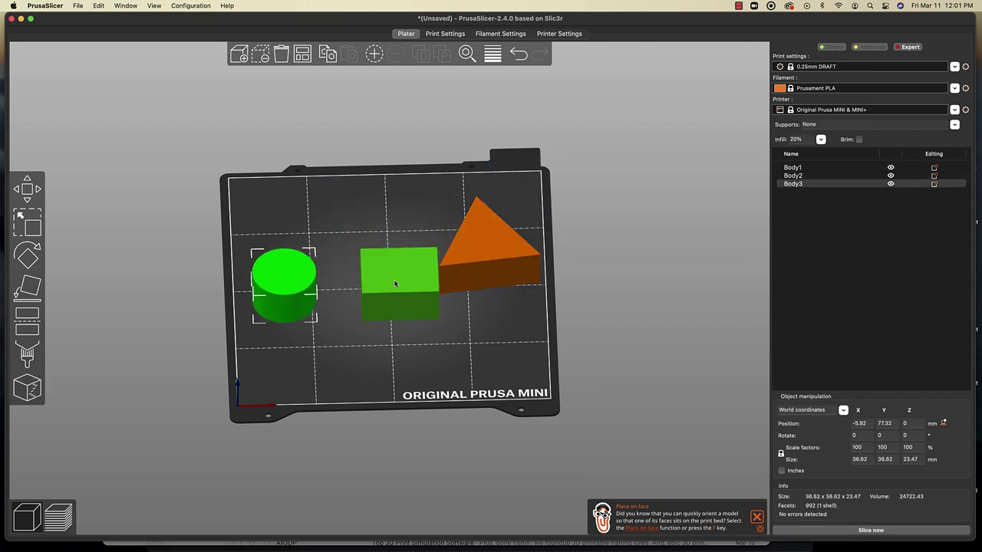
drag(396, 282, 368, 265)
click(473, 262)
mouse_move(452, 379)
mouse_down()
mouse_move(451, 284)
mouse_move(455, 391)
mouse_up()
drag(396, 308, 371, 237)
drag(467, 244, 492, 331)
click(304, 330)
drag(370, 348, 358, 318)
Step: Scale the pyramid's Z factor to 120% and drag it back onto the bed
click(473, 309)
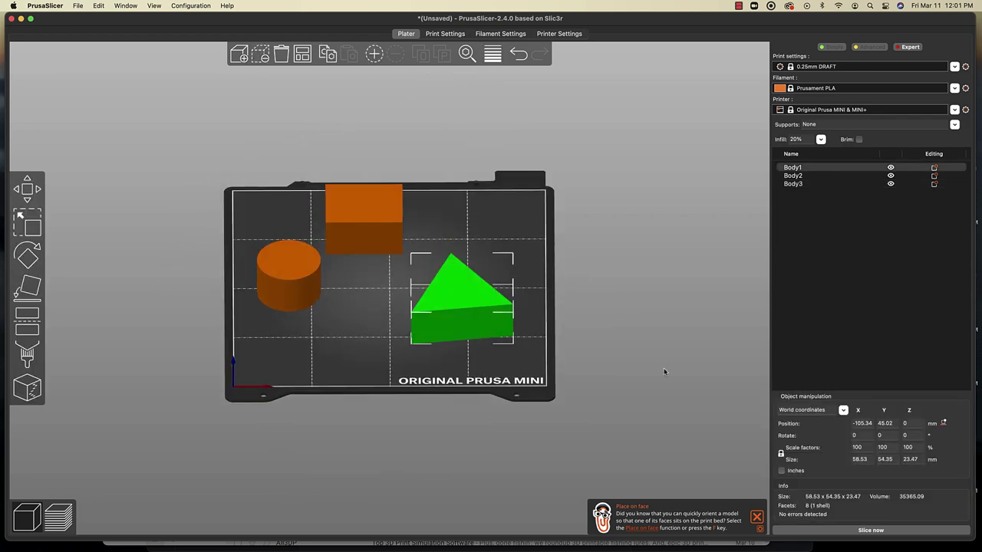
click(920, 460)
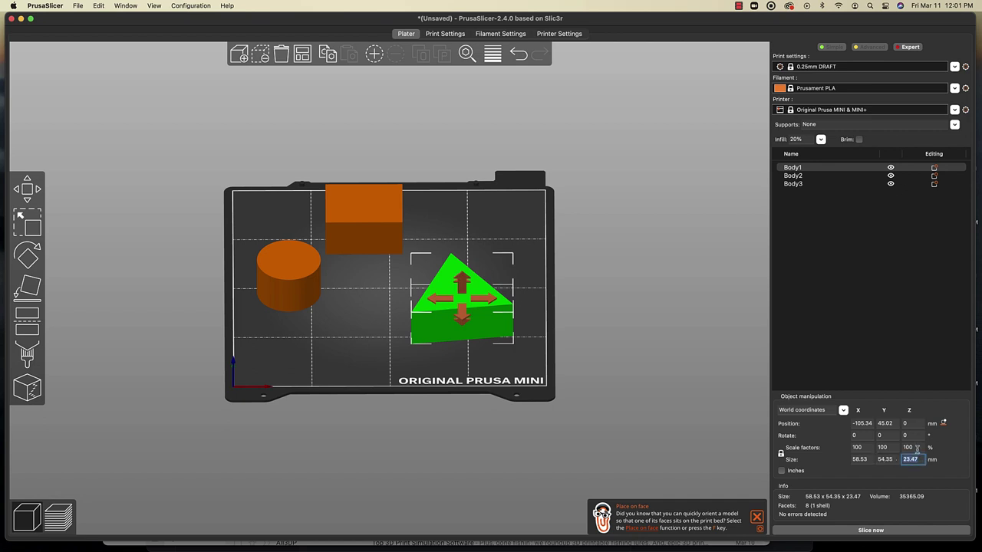
click(916, 448)
text(120)
key(Return)
drag(529, 276, 438, 283)
click(522, 261)
drag(535, 284, 494, 313)
Step: Scale the triangle to 200%, fit it onto the bed, then delete it
click(445, 274)
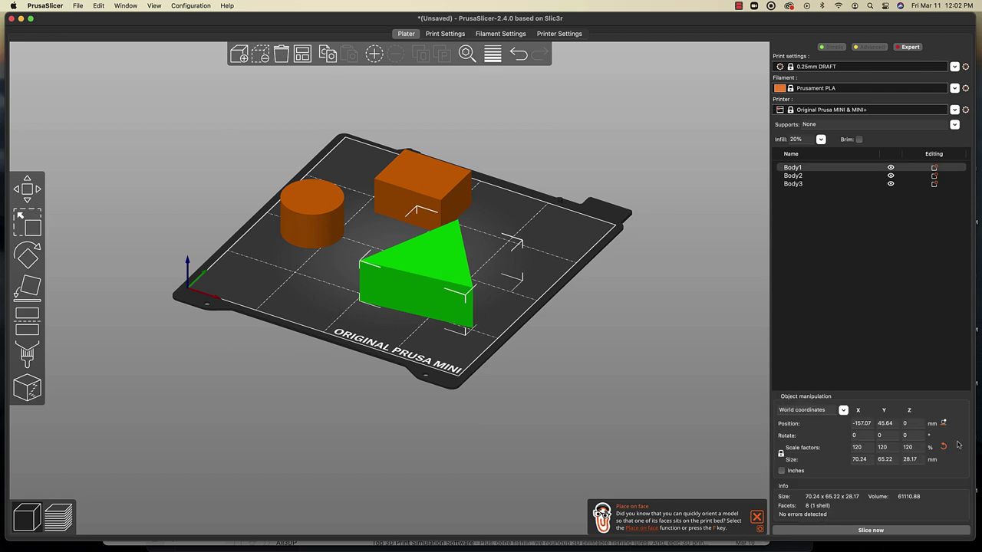
click(907, 447)
text(20)
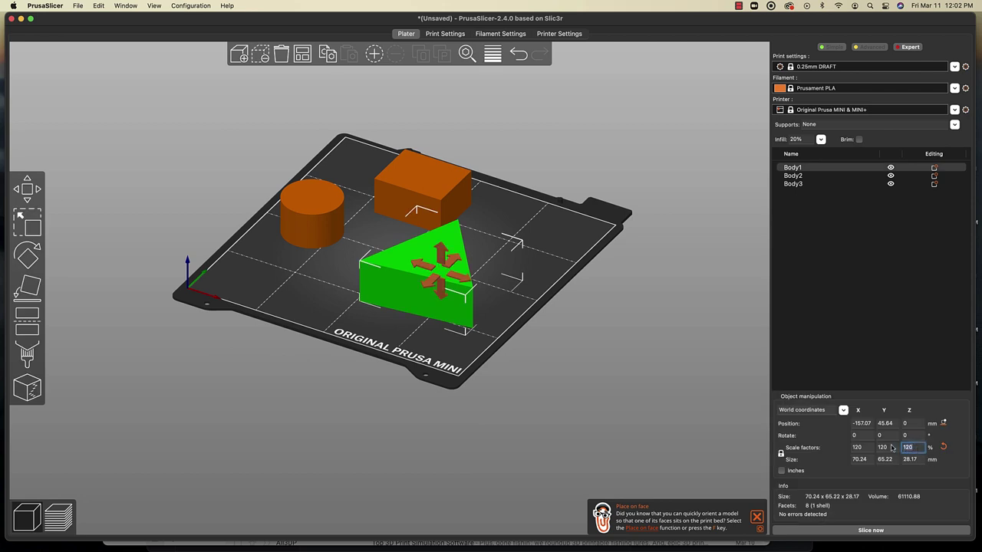
text(0)
key(Return)
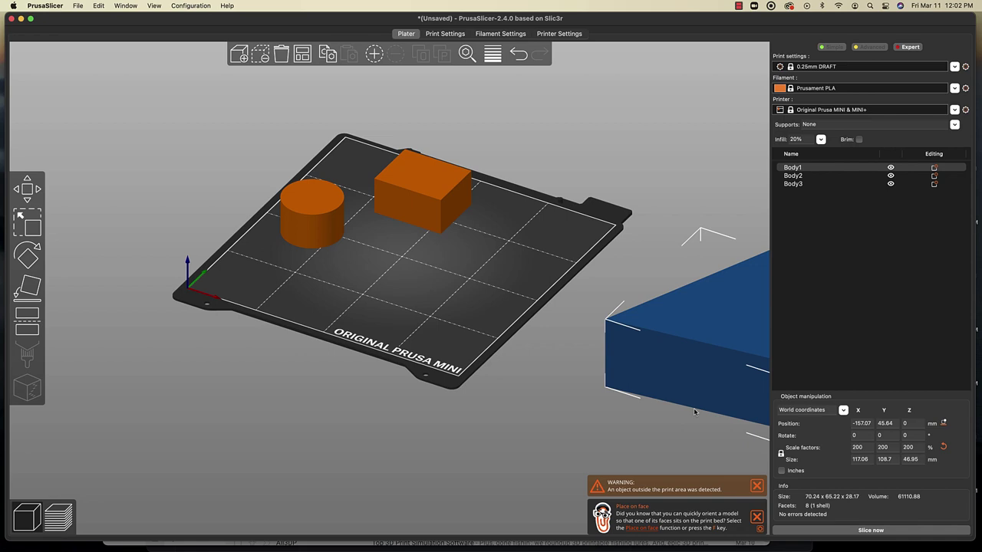
drag(668, 292, 341, 282)
drag(376, 430, 401, 458)
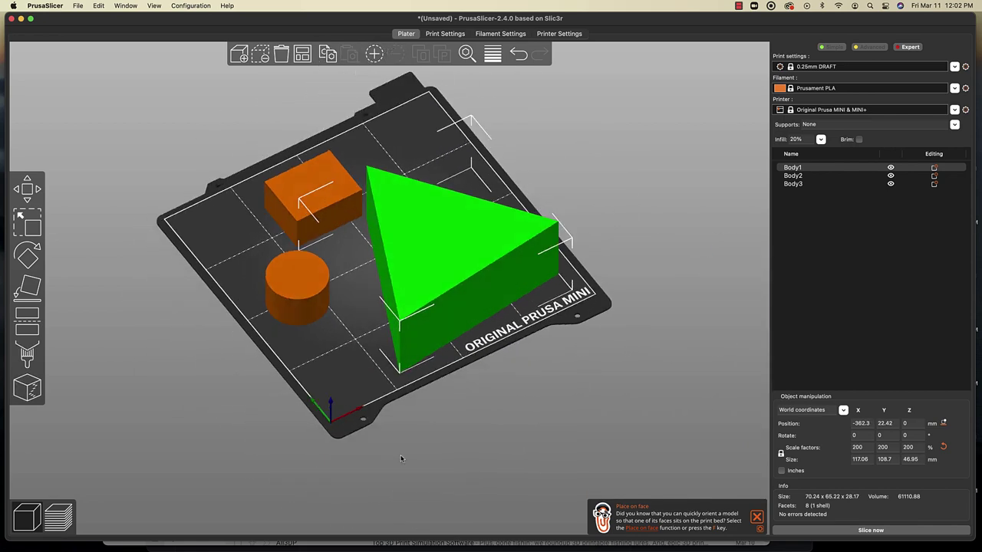
key(Delete)
key(Delete)
key(Delete)
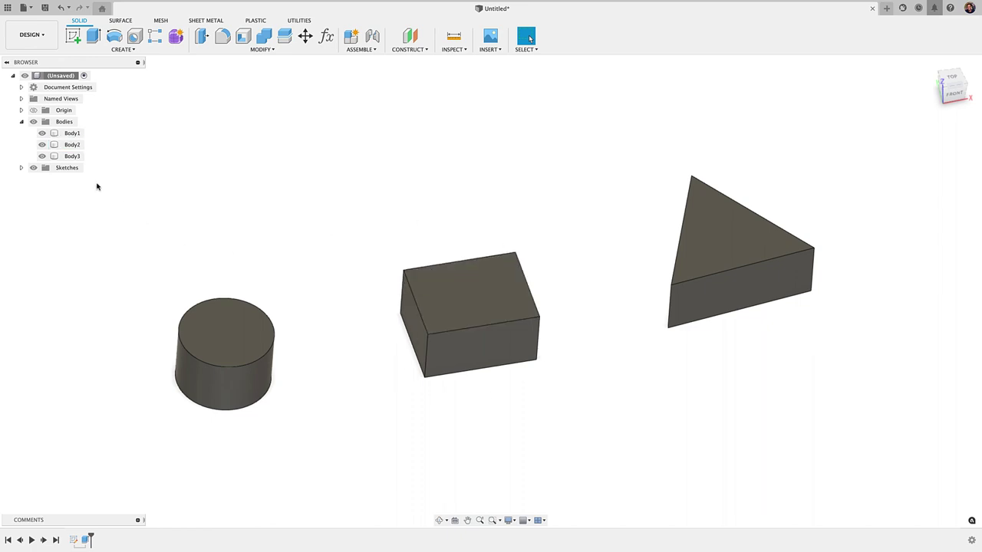
Step: Hide Body1 and Body3, then save the root component as 3MF to PrusaSlicer
click(42, 133)
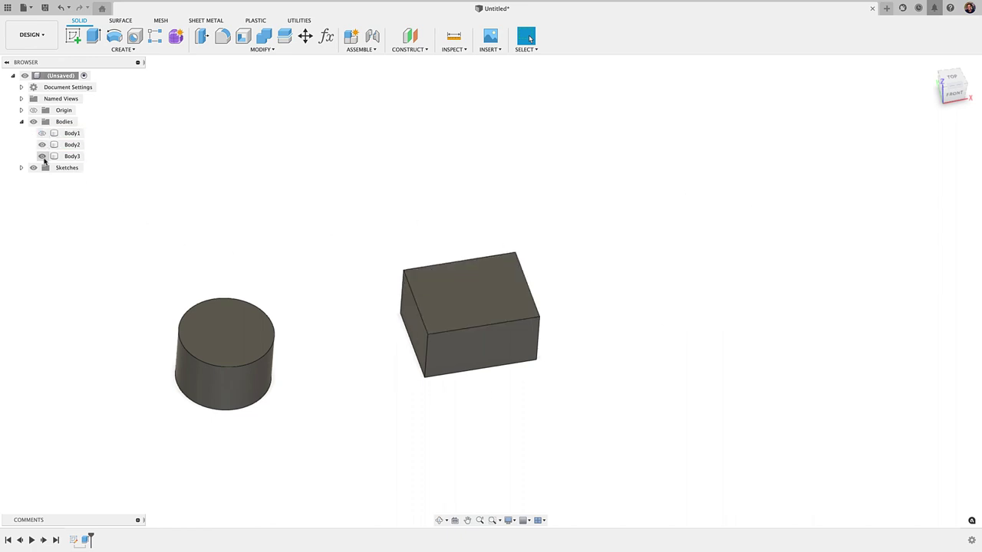
click(42, 156)
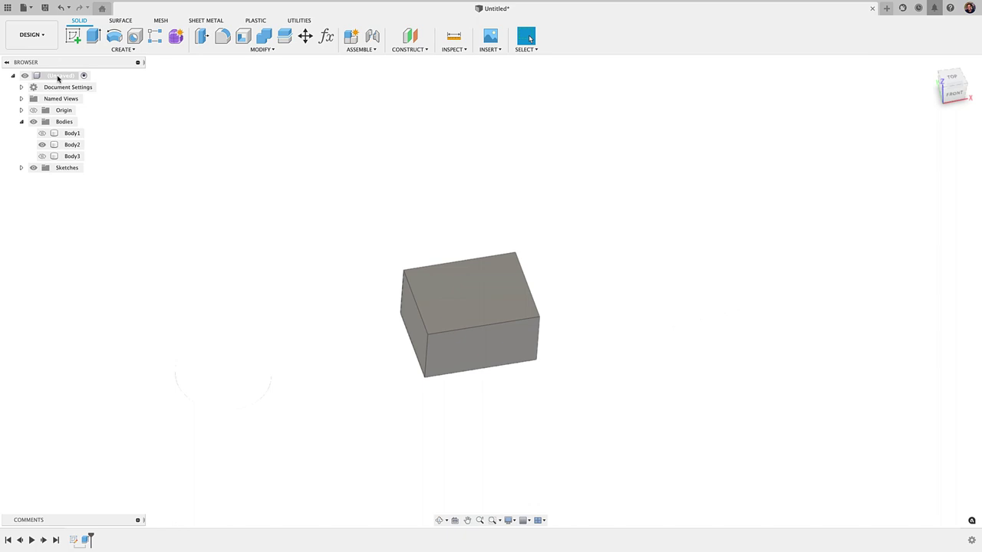
right_click(60, 76)
click(88, 206)
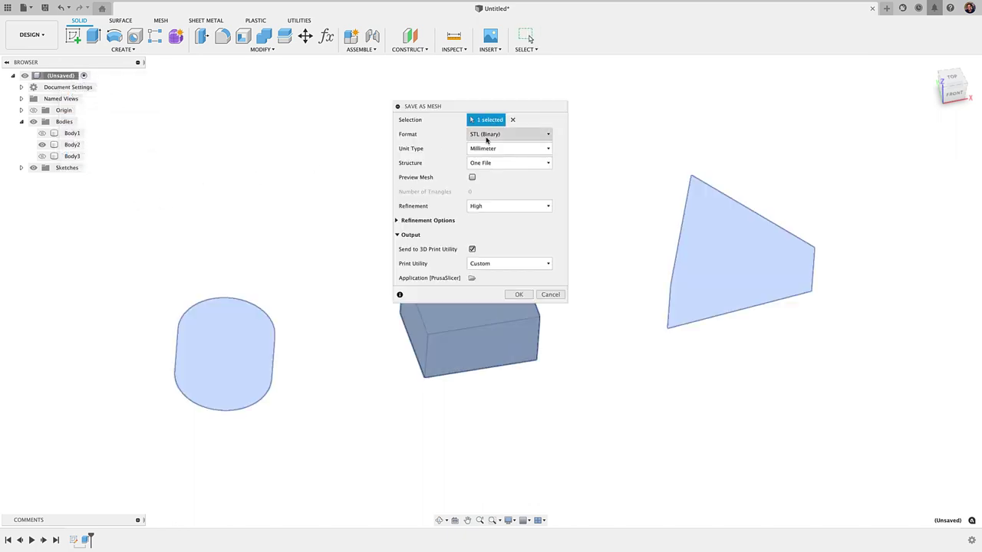
click(492, 136)
click(493, 147)
click(518, 295)
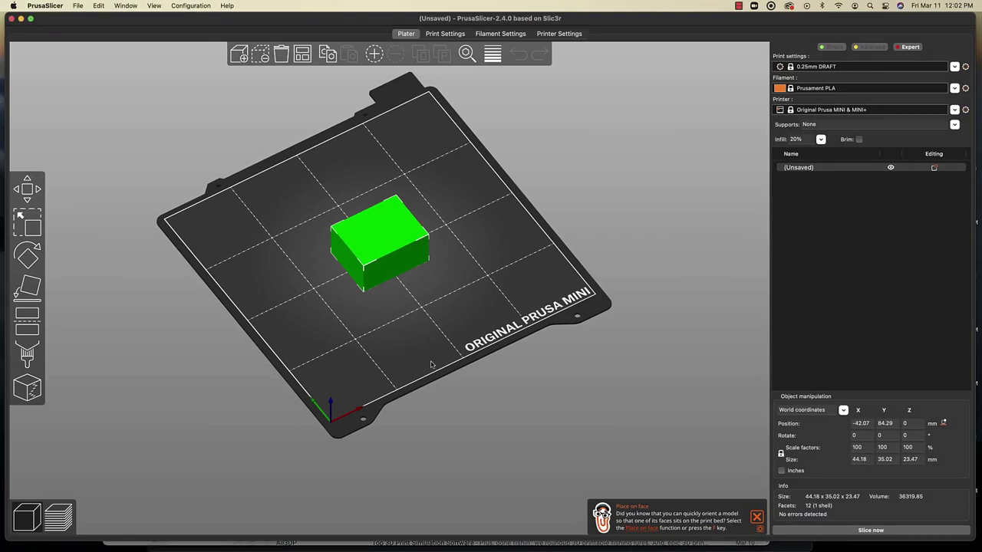
Step: Delete the imported 44.18 × 35.02 × 23.47 mm box from the PrusaSlicer bed
click(399, 285)
click(378, 273)
key(Delete)
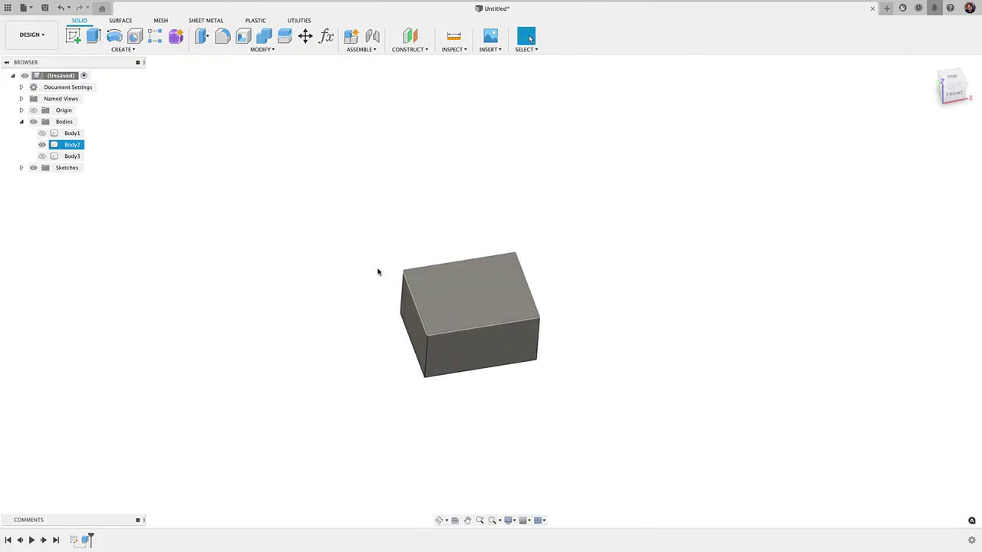
Step: Show Body1 and Body3 again and hide the Body2 box
click(376, 269)
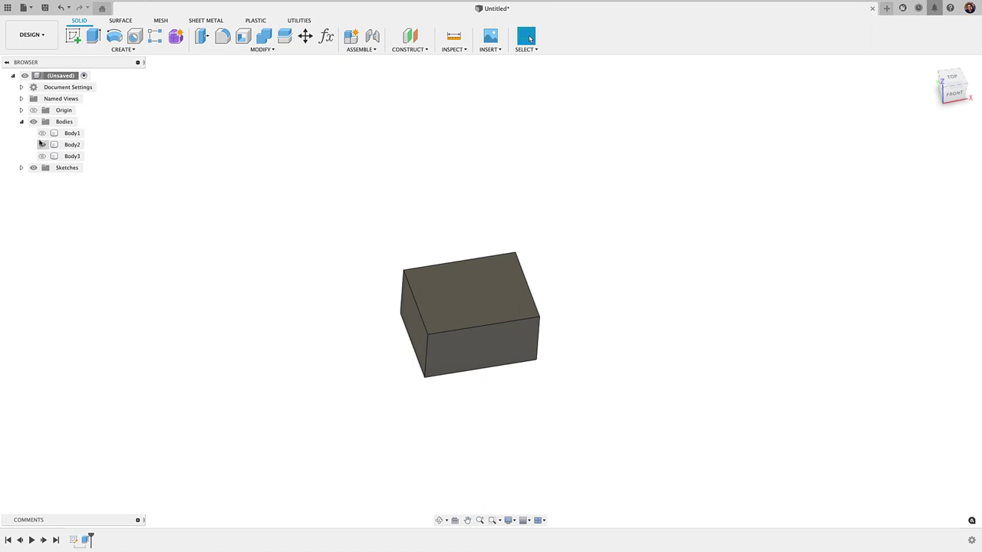
click(43, 144)
click(42, 156)
click(42, 144)
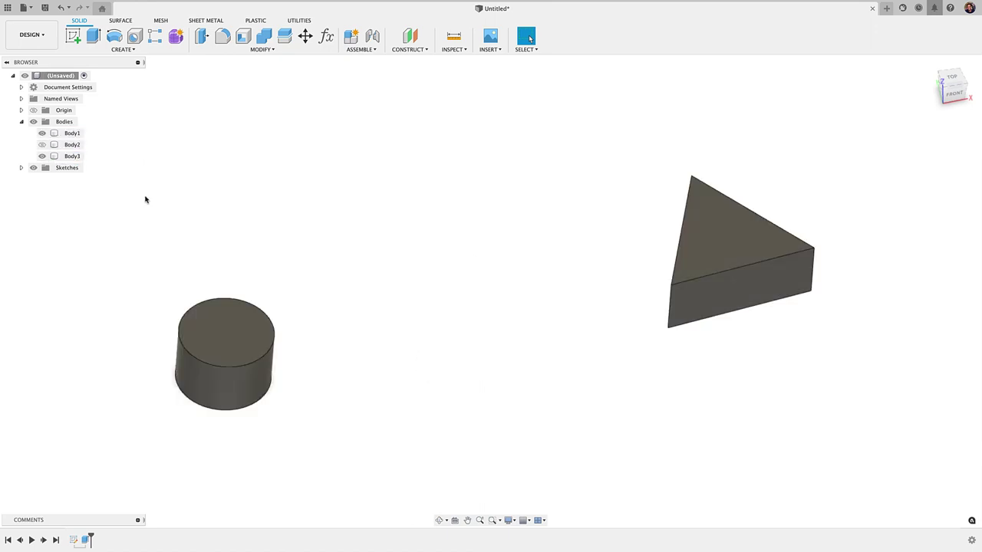
Step: Save the root component as a 3MF mesh sent to PrusaSlicer
right_click(50, 76)
click(80, 204)
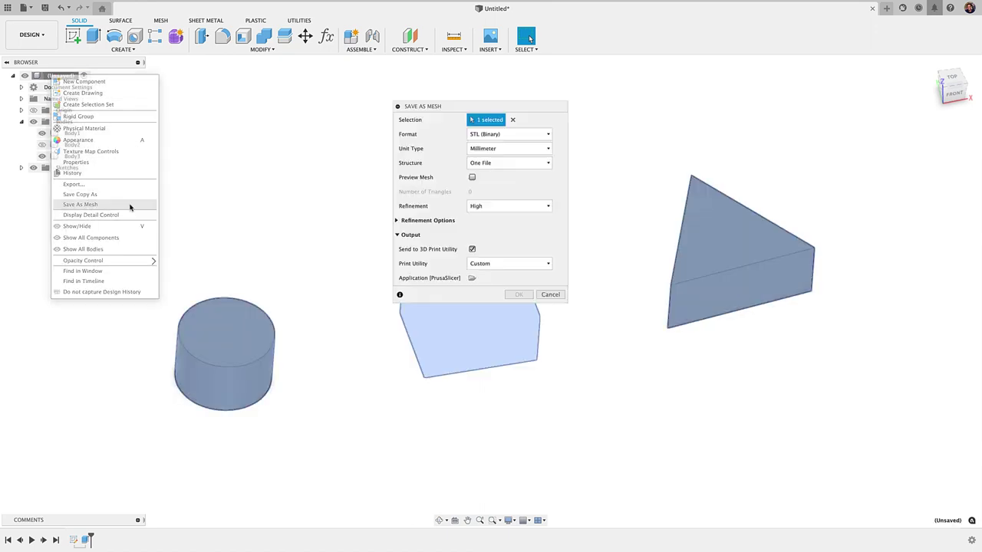
click(511, 135)
click(502, 156)
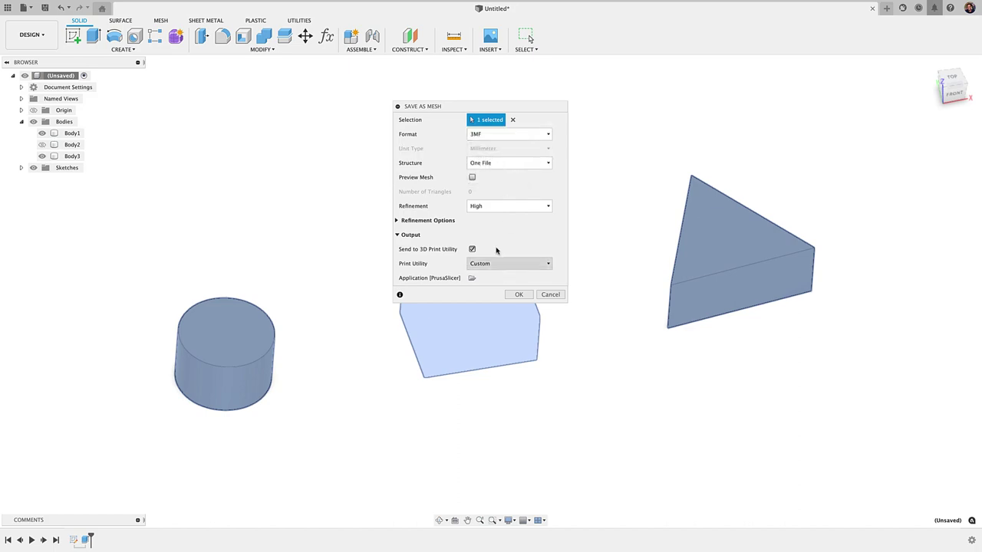
click(525, 295)
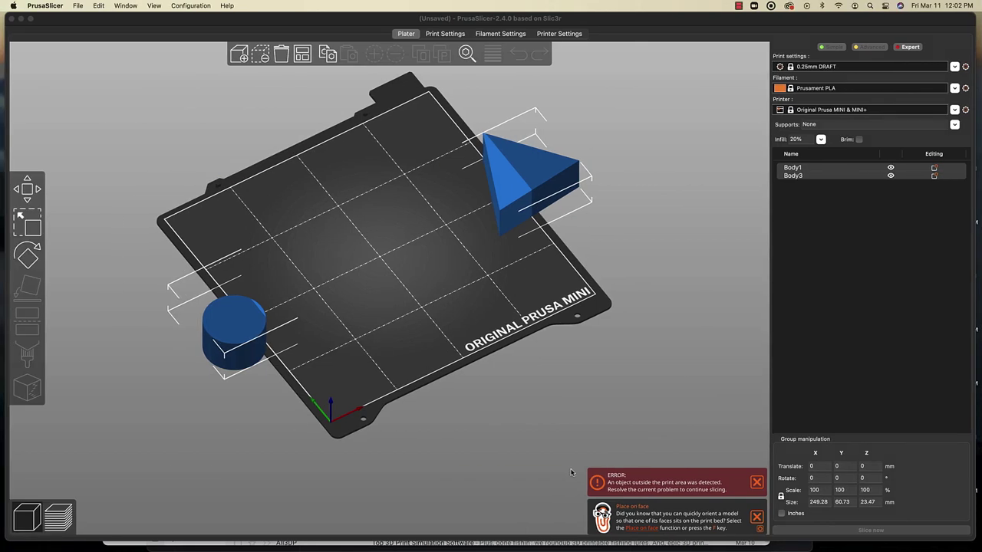
Step: Drag the triangle and cylinder inside the Prusa MINI print area, clearing the out-of-bounds error
click(499, 256)
click(513, 184)
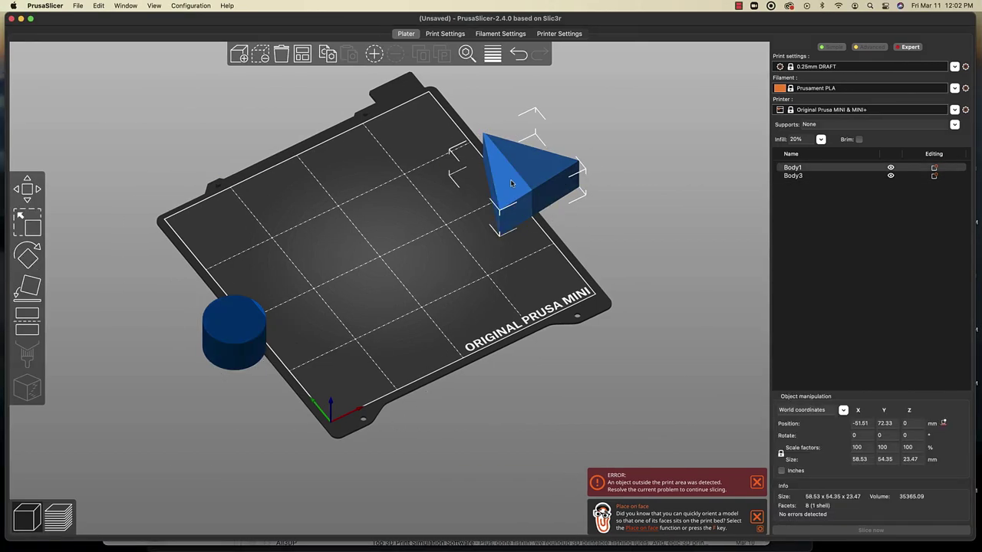
drag(513, 184, 432, 218)
drag(230, 329, 292, 216)
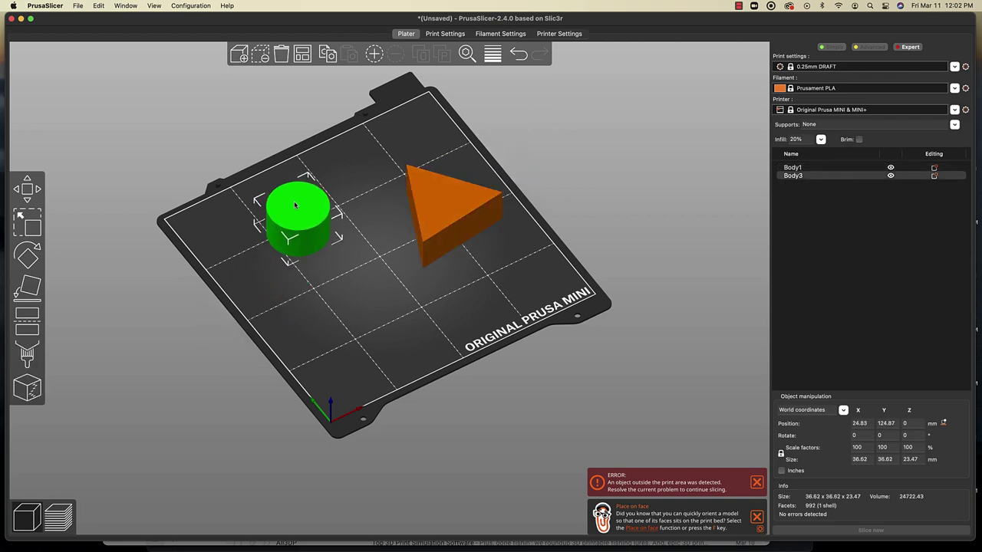
drag(367, 210, 558, 275)
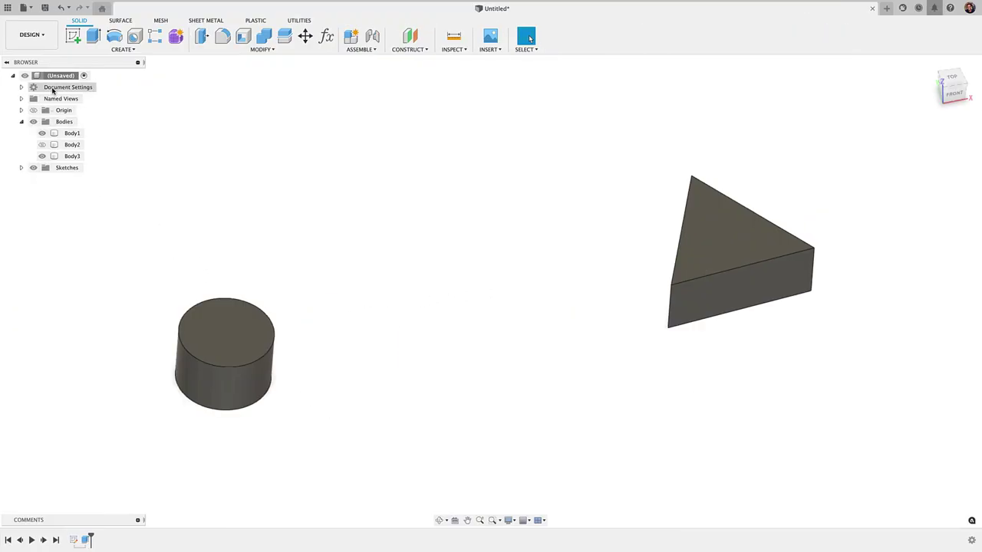
right_click(55, 80)
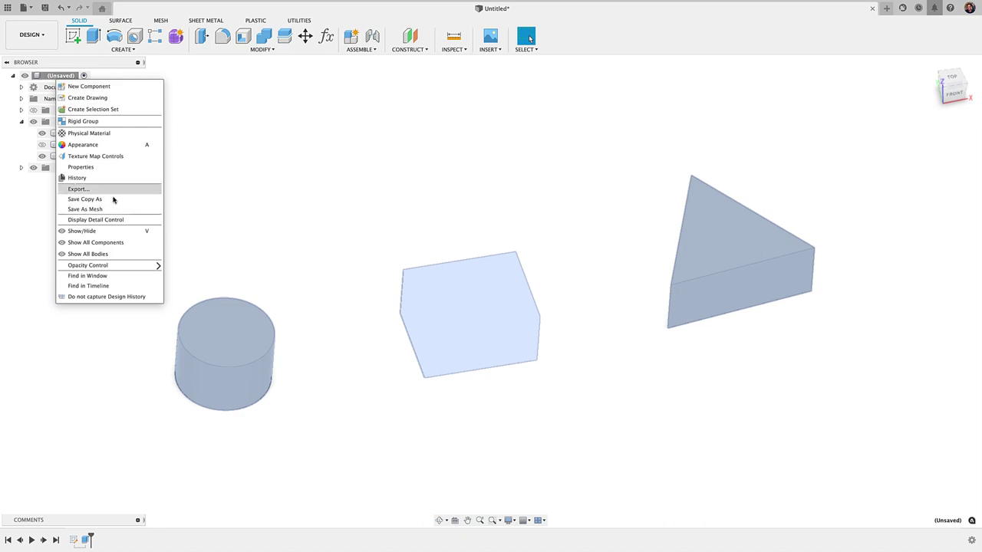
click(211, 167)
click(42, 145)
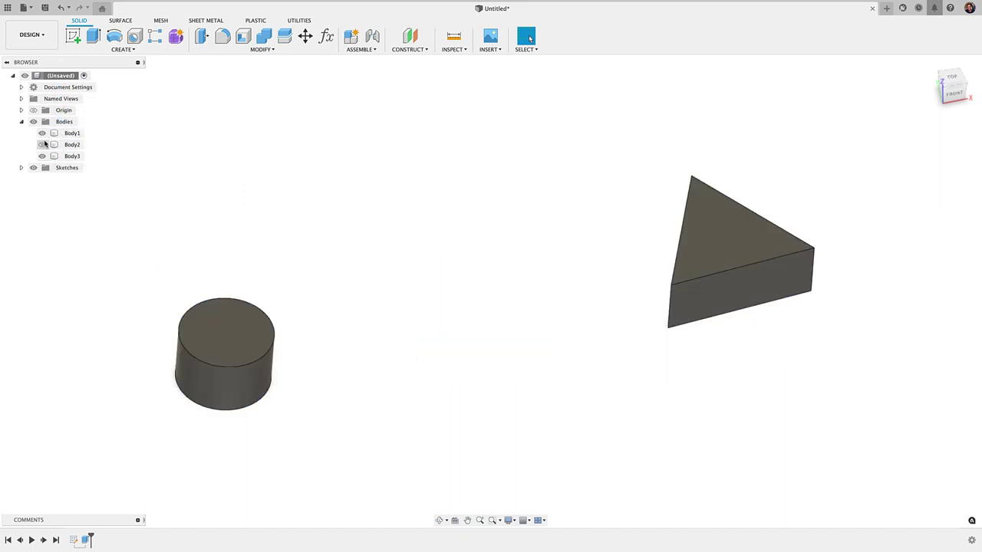
click(42, 145)
click(42, 144)
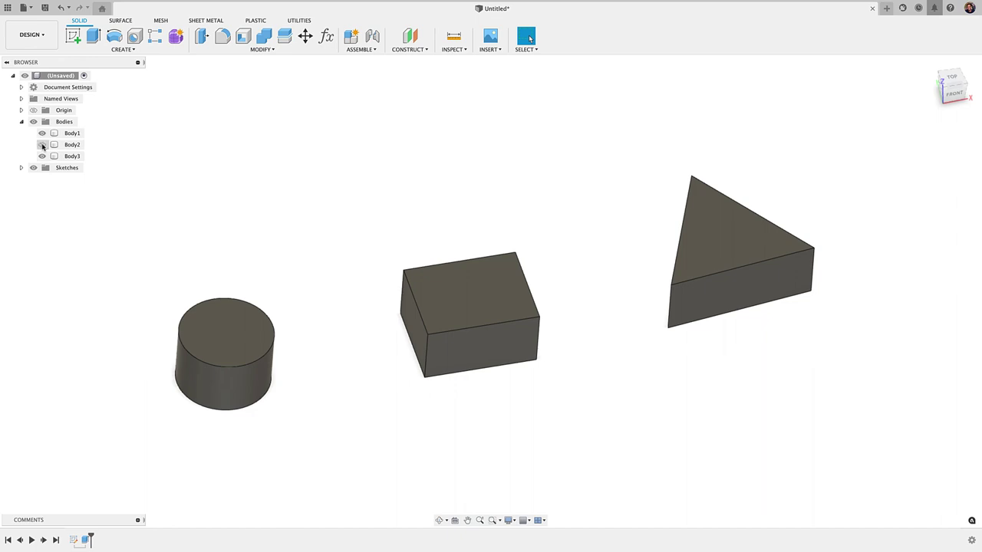